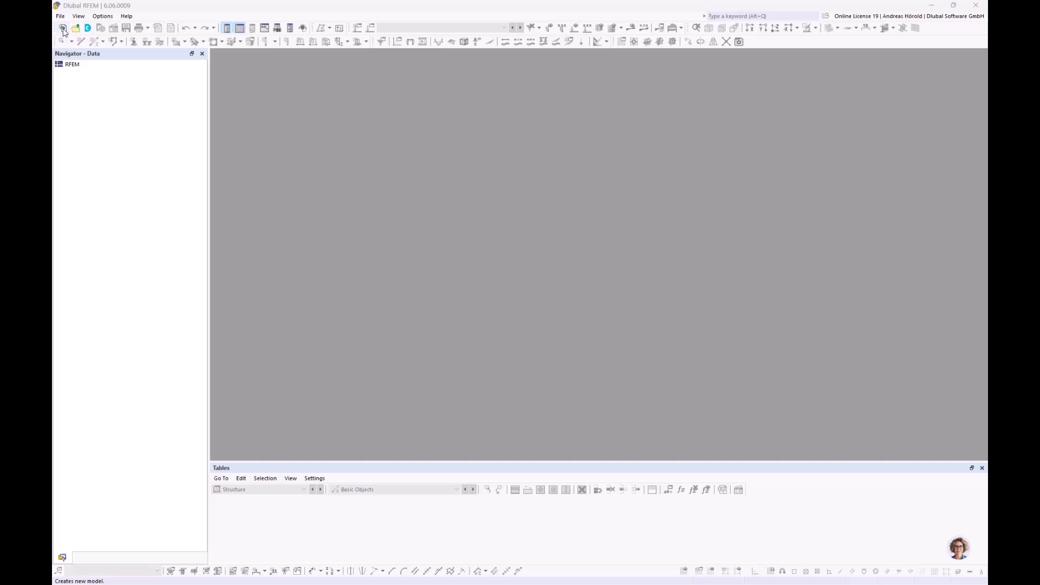
Create a new 3D model "1_Steel frame" in the Webinar project with the Steel Design add-on activated.
click(61, 16)
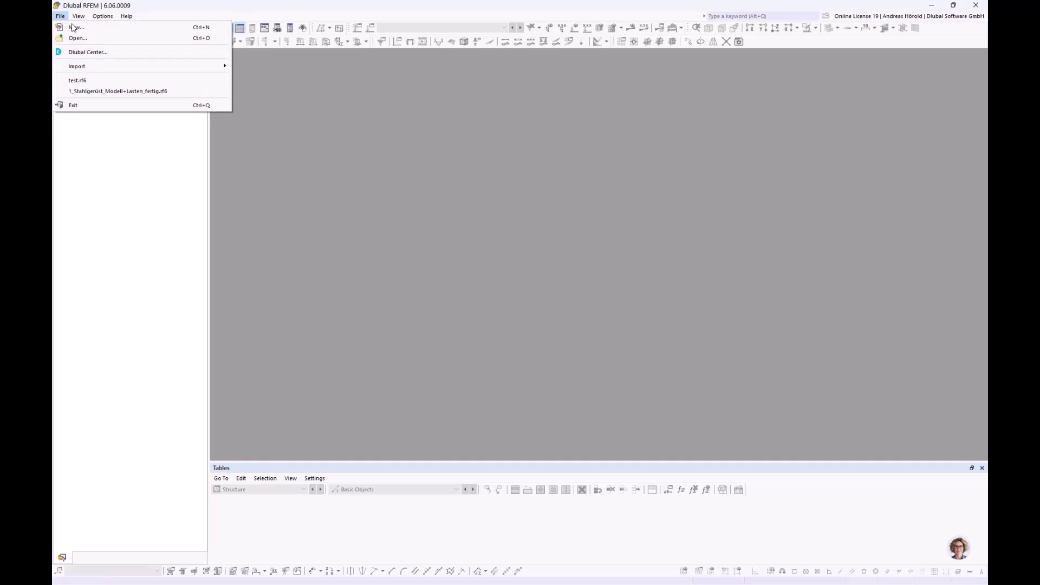
click(76, 28)
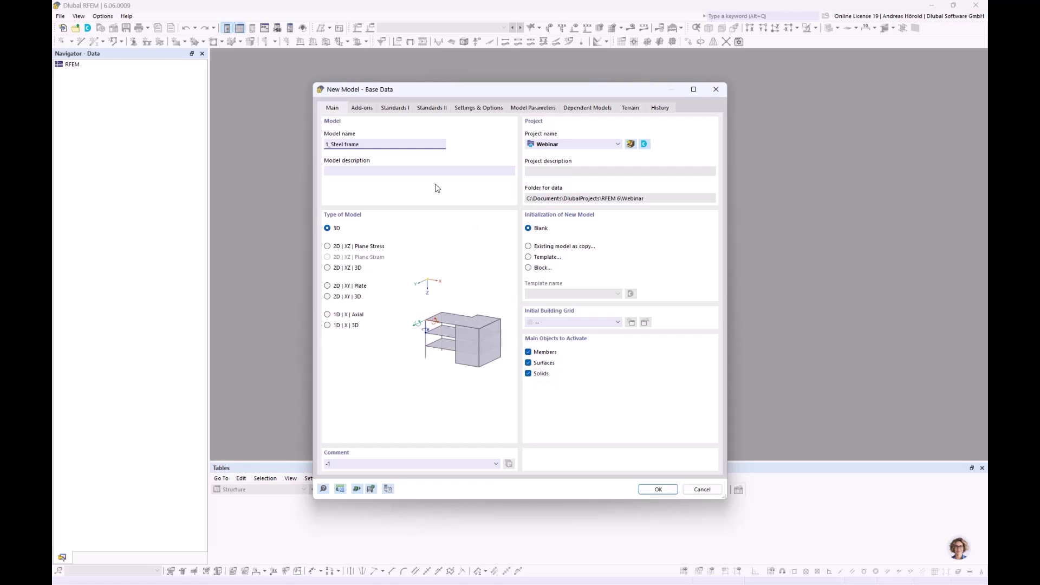
click(362, 108)
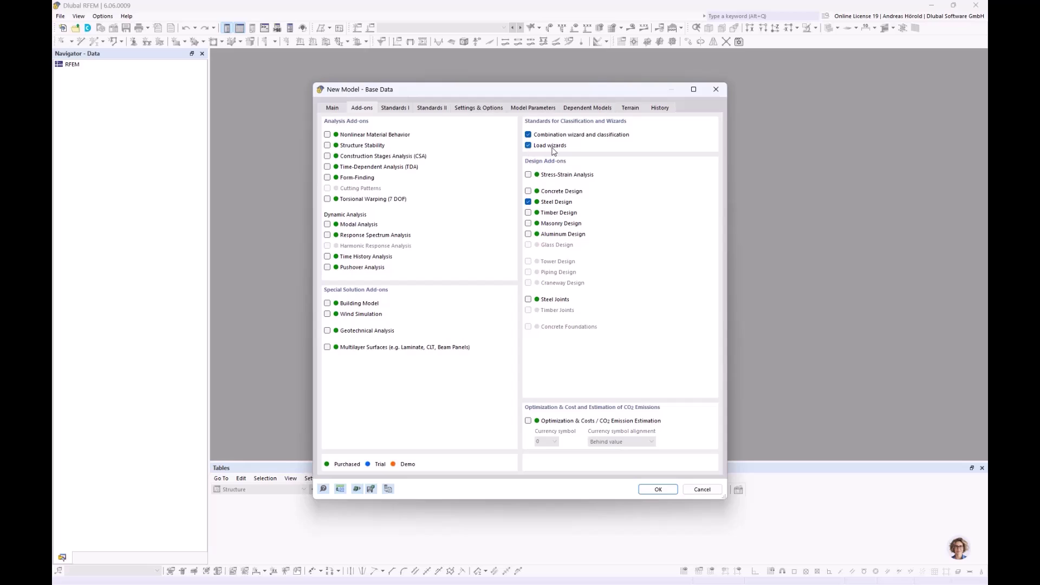
Set the load case classification and combination wizard standard to EN 1990 with the German annex DIN 2012-08.
click(396, 109)
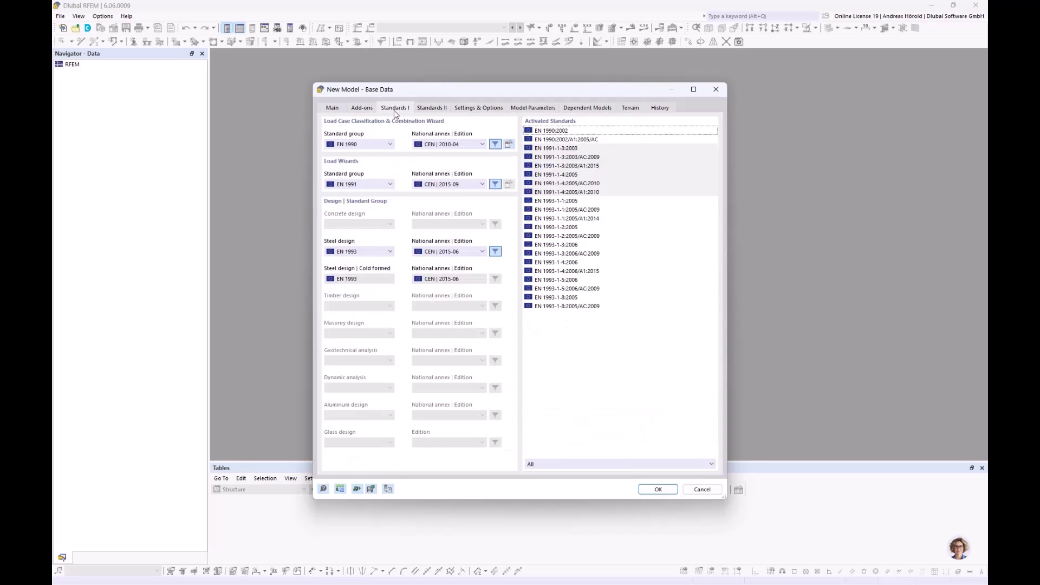
click(368, 144)
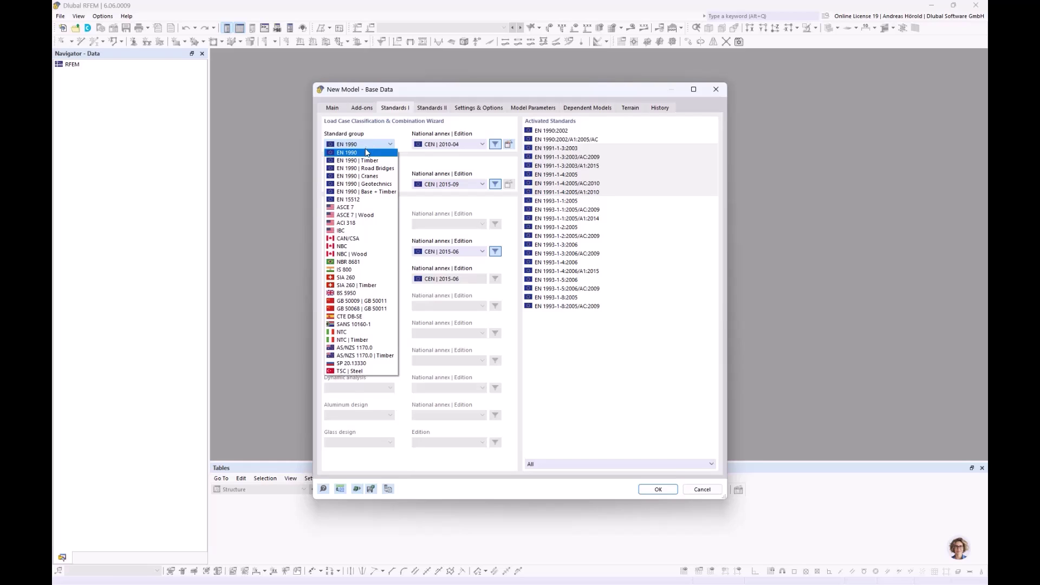
click(365, 153)
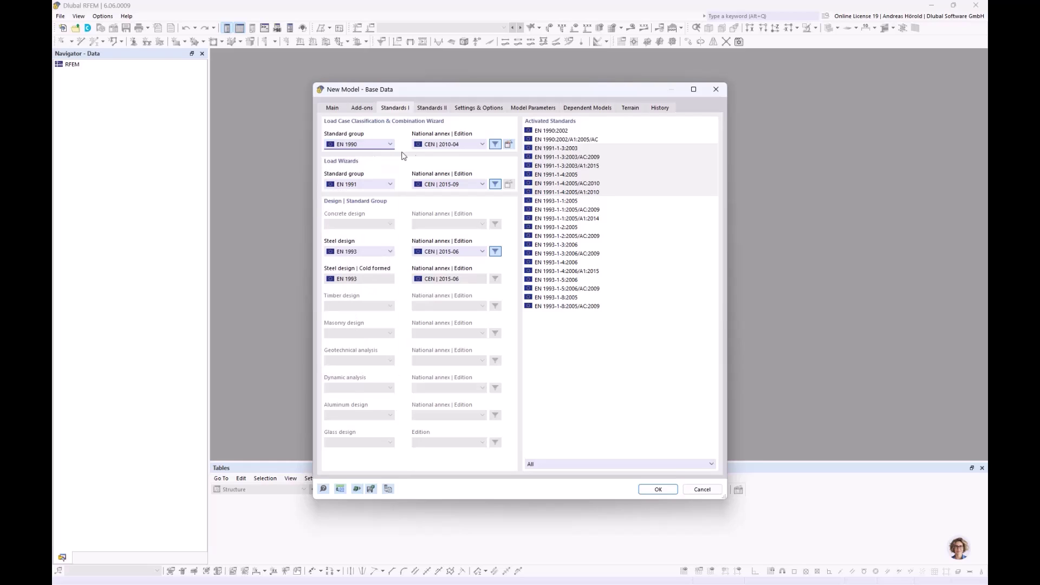
click(451, 144)
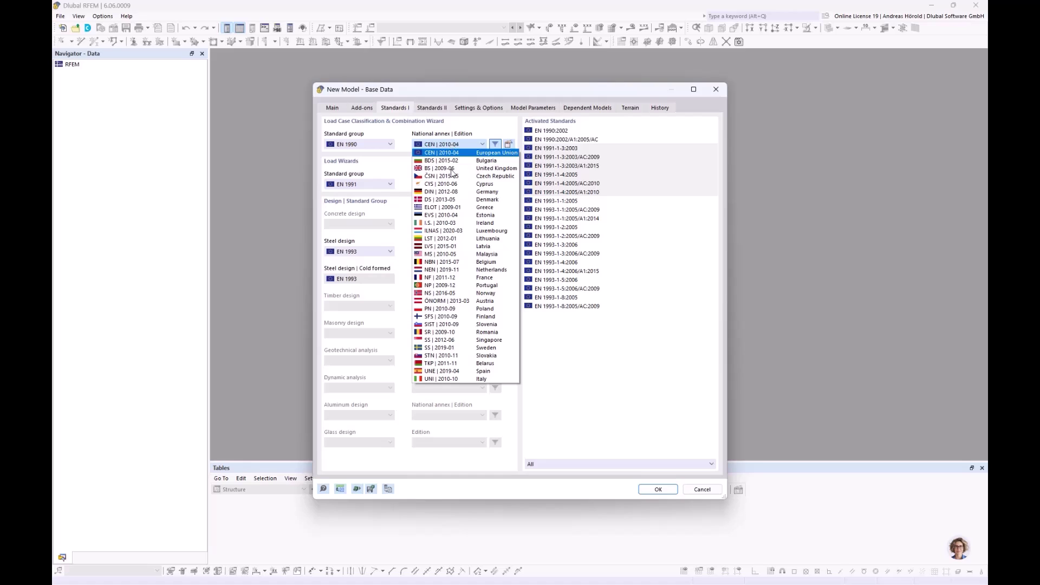
click(457, 192)
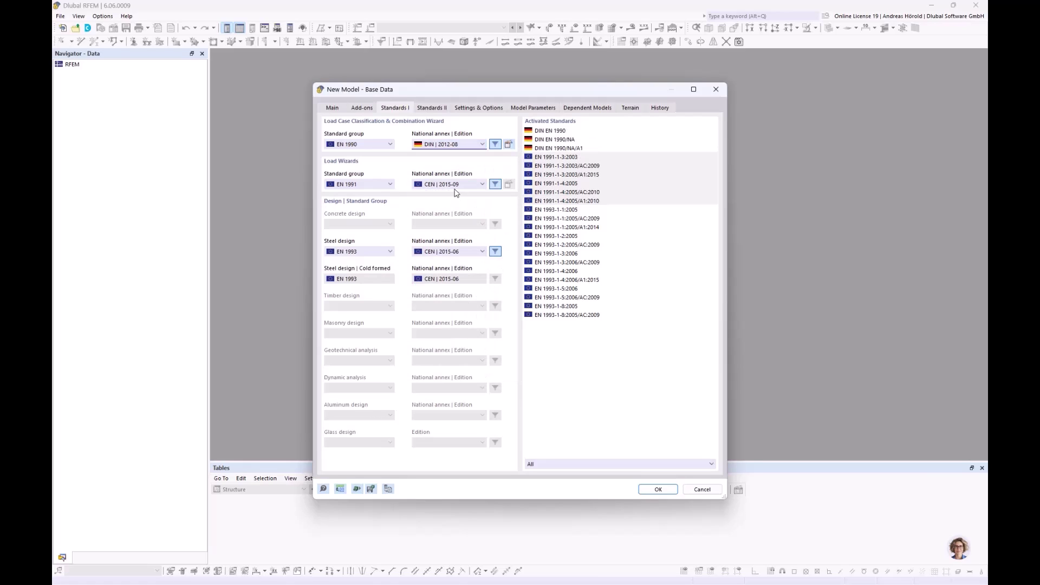
Set the load wizards standard to EN 1991 with the German national annex DIN 2019-04.
click(357, 185)
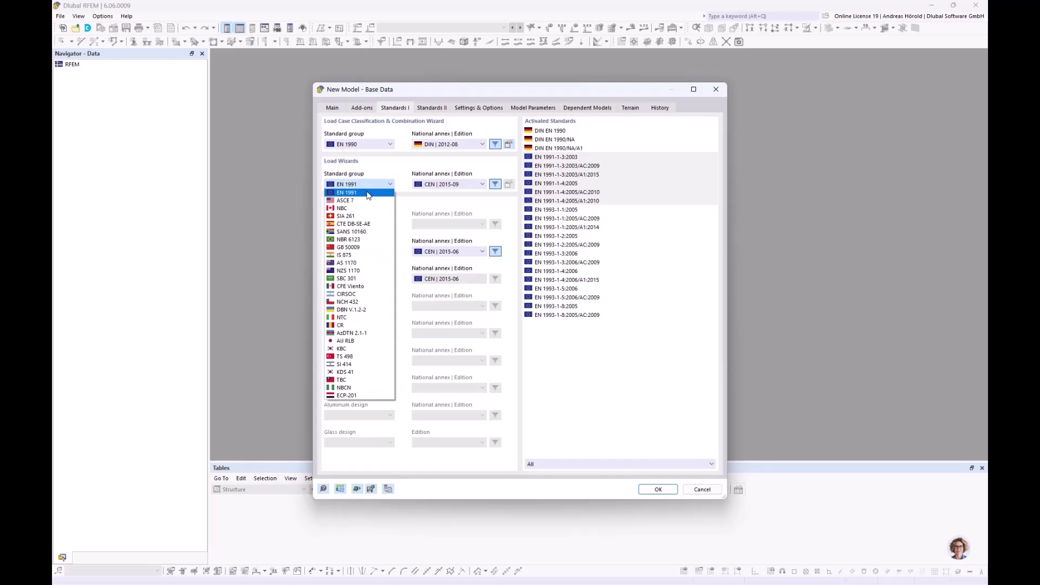
click(367, 194)
click(450, 185)
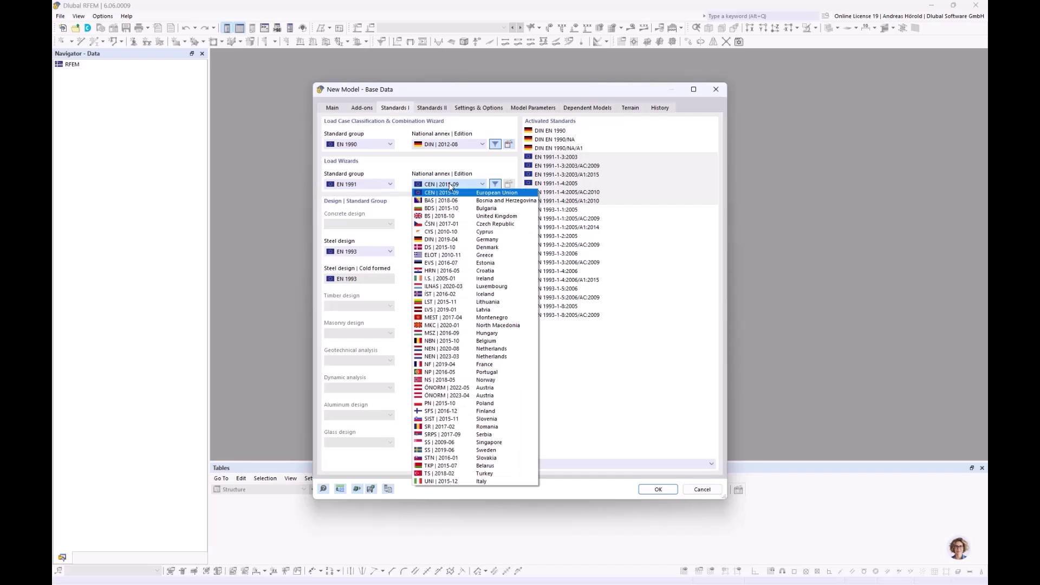
click(453, 240)
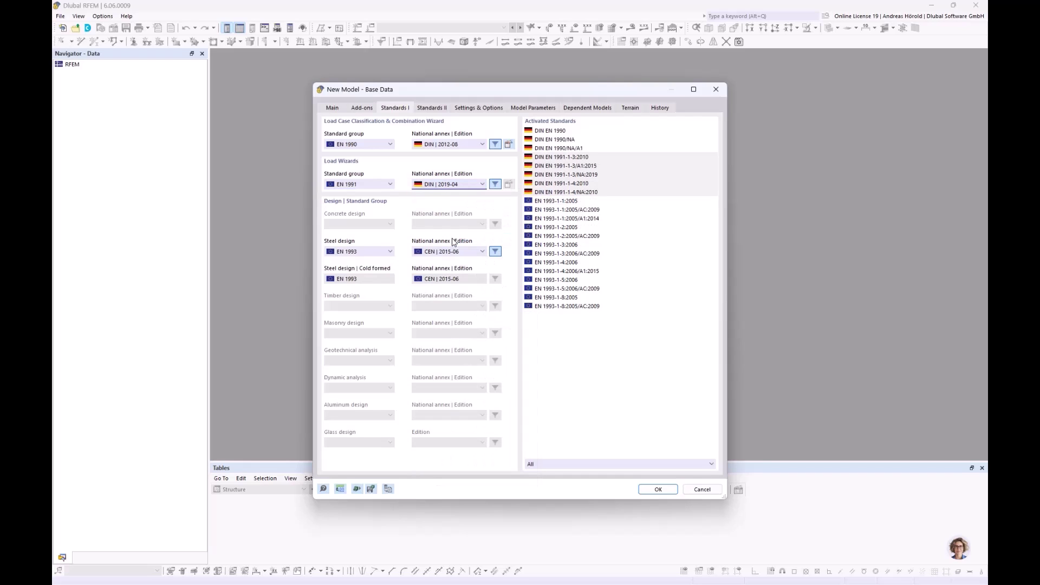
Set the steel design standard to EN 1993 with the German national annex DIN 2020-11.
click(373, 252)
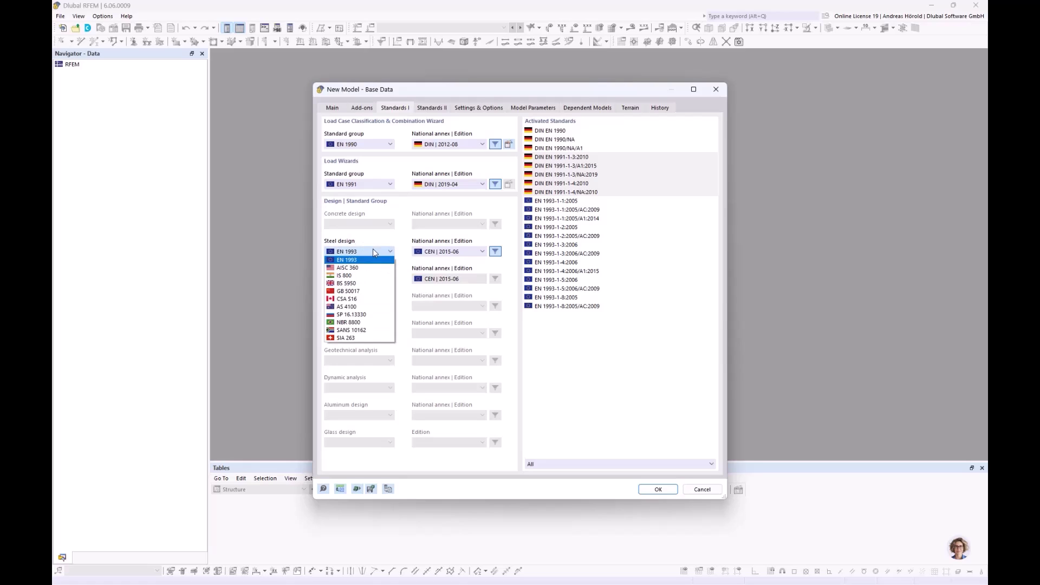
click(373, 260)
click(440, 253)
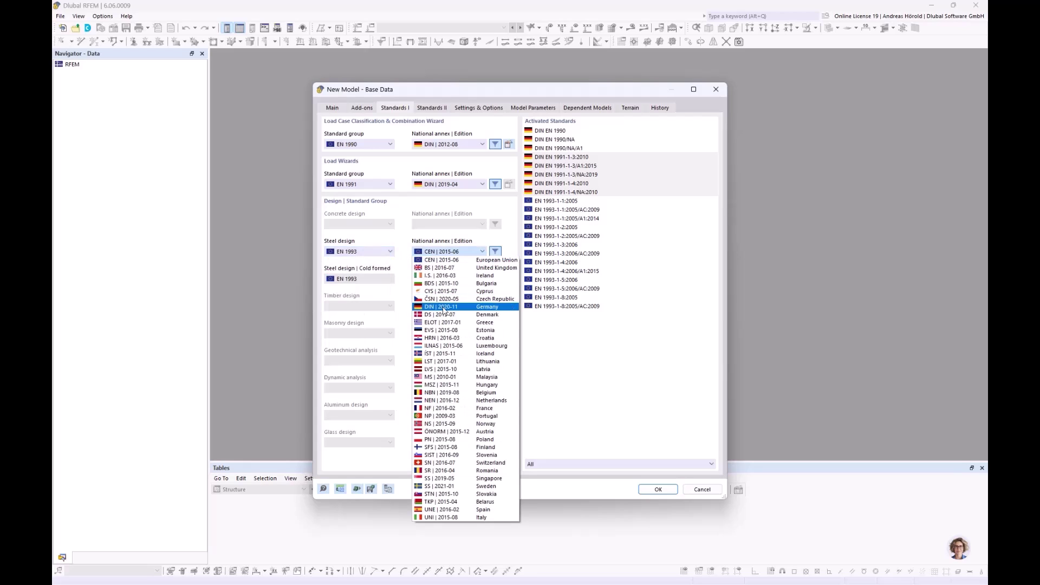
click(443, 311)
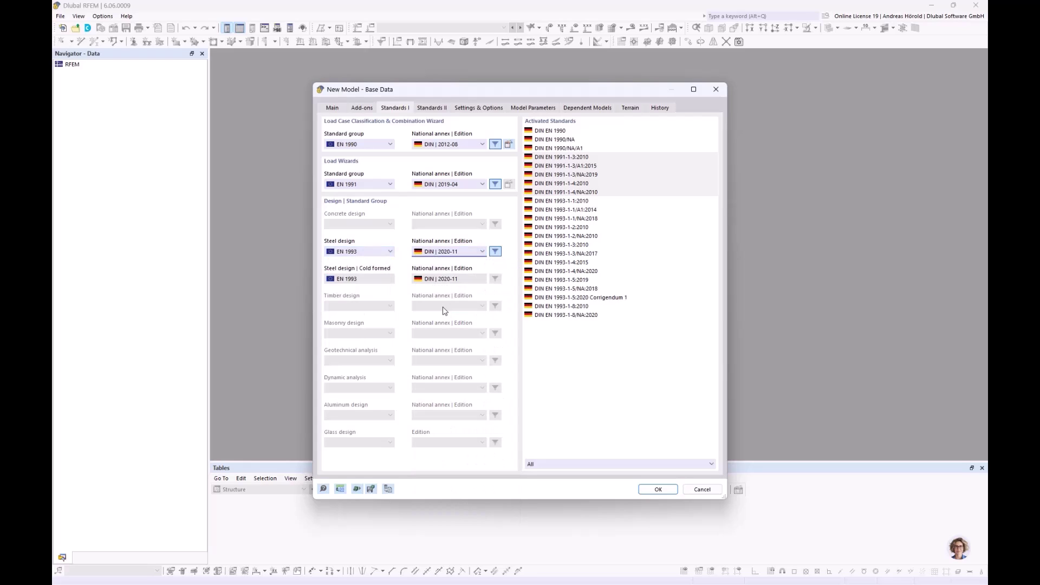
Find Munich in the location selection map of the model parameters and pick it as the model's location.
click(434, 109)
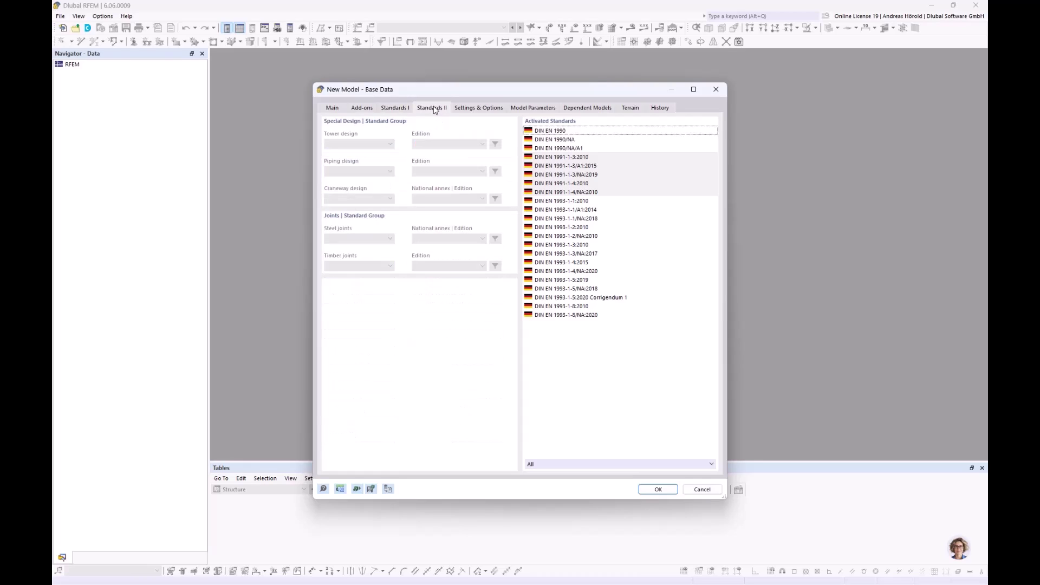
click(481, 108)
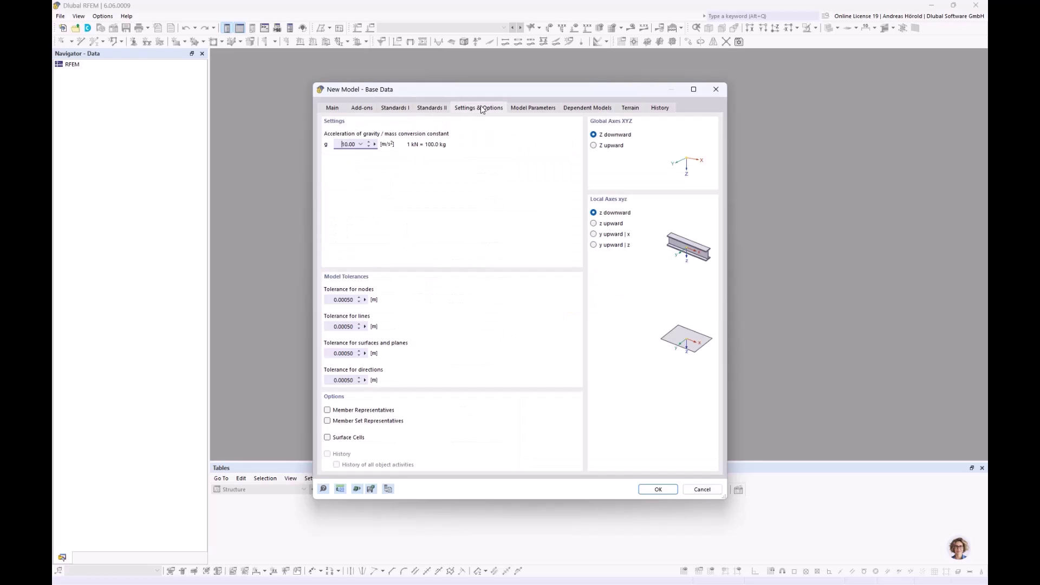
click(541, 108)
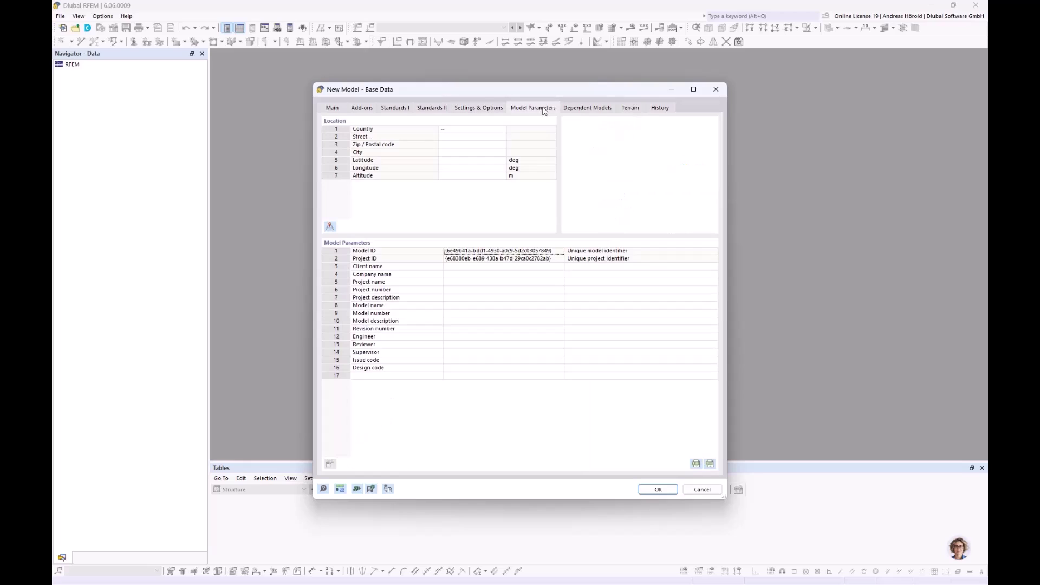
click(497, 133)
click(502, 130)
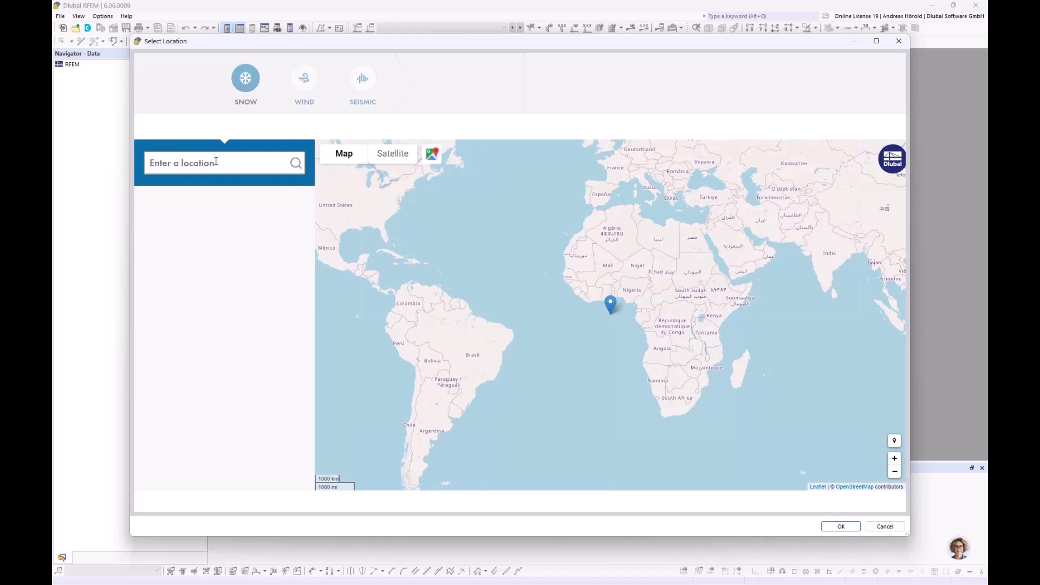
text(mu)
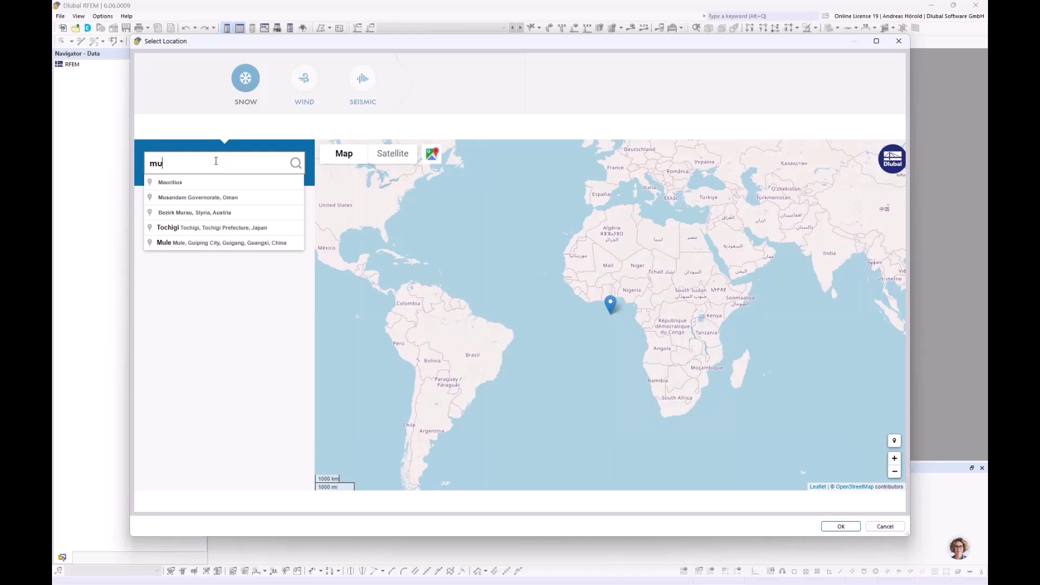
text(nich)
click(222, 182)
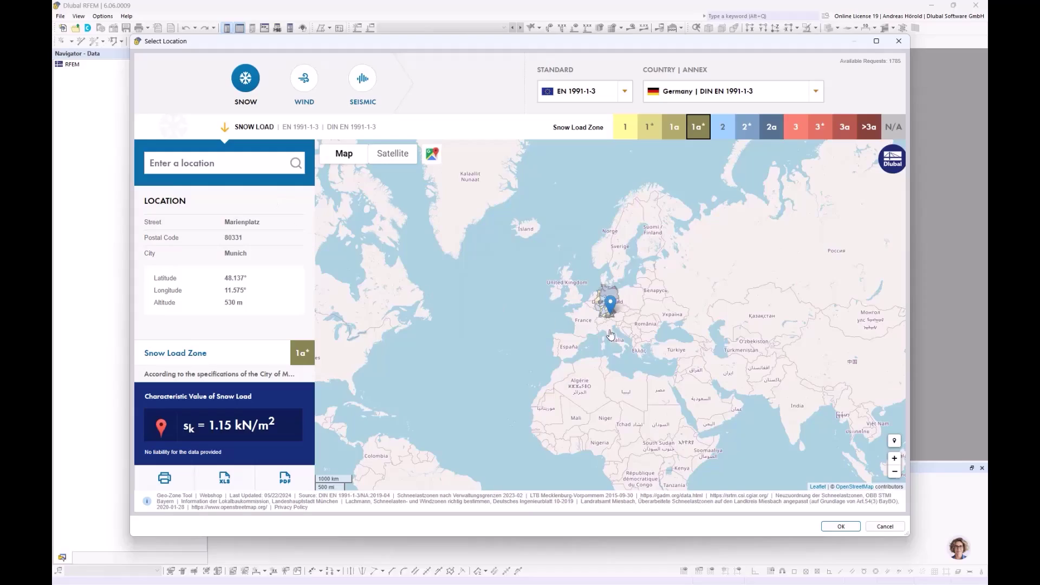
Check the snow load and wind zones around Munich, accept the location and confirm the new model's base data.
scroll(600, 302, up, 1)
scroll(621, 324, up, 4)
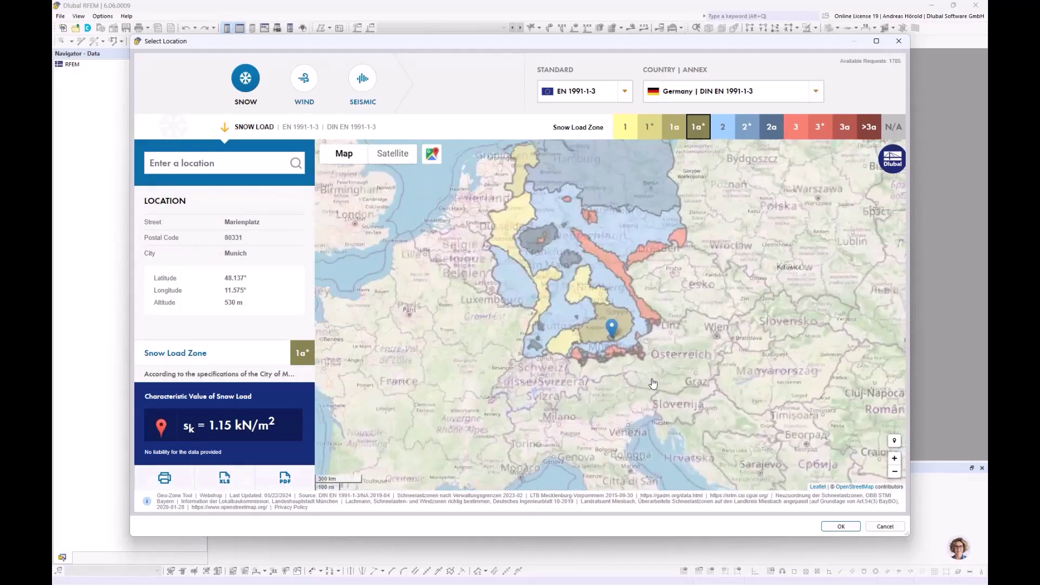
scroll(506, 215, up, 1)
drag(505, 214, 540, 275)
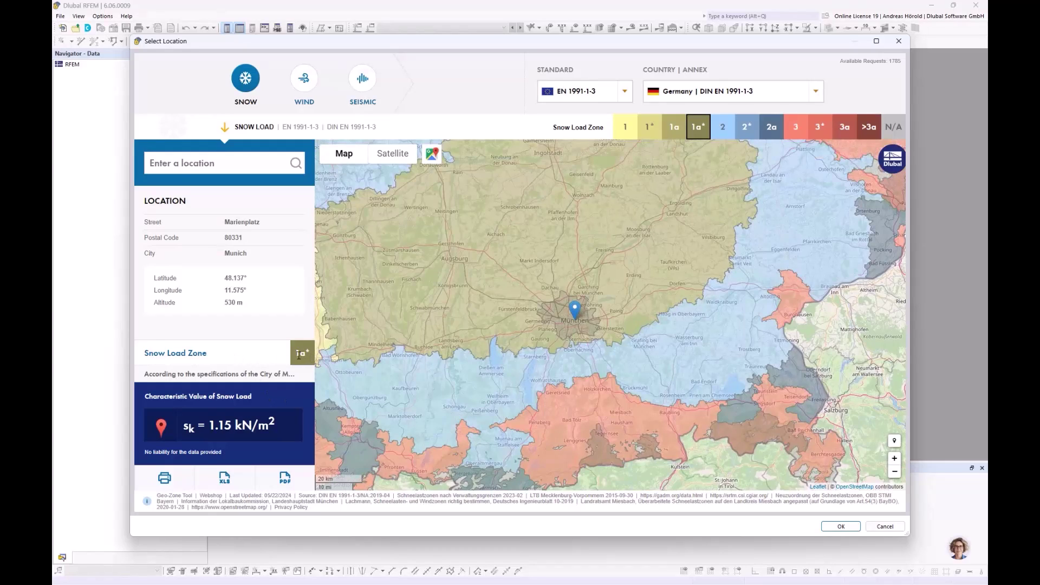
click(305, 80)
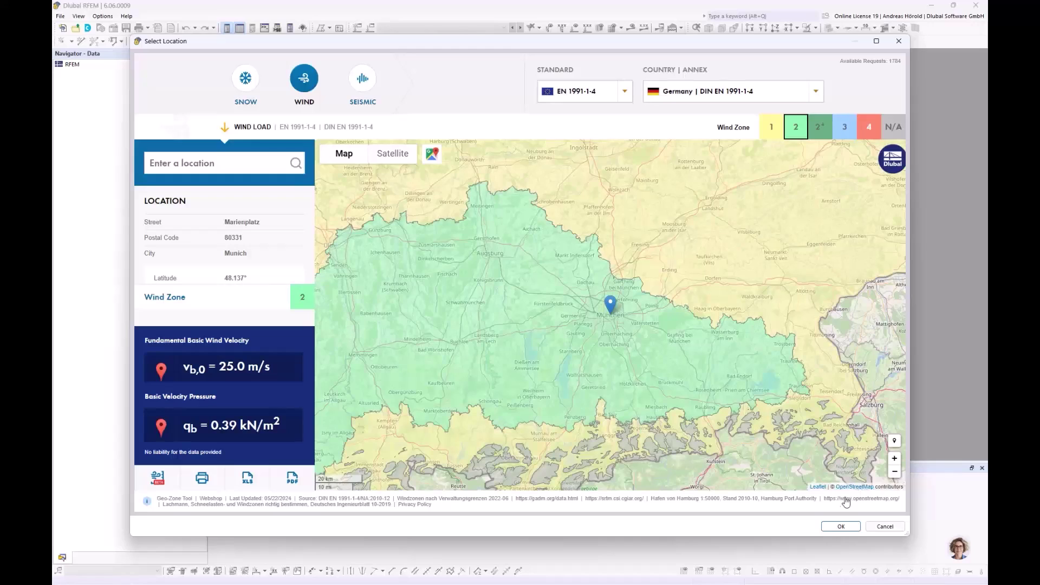
click(841, 526)
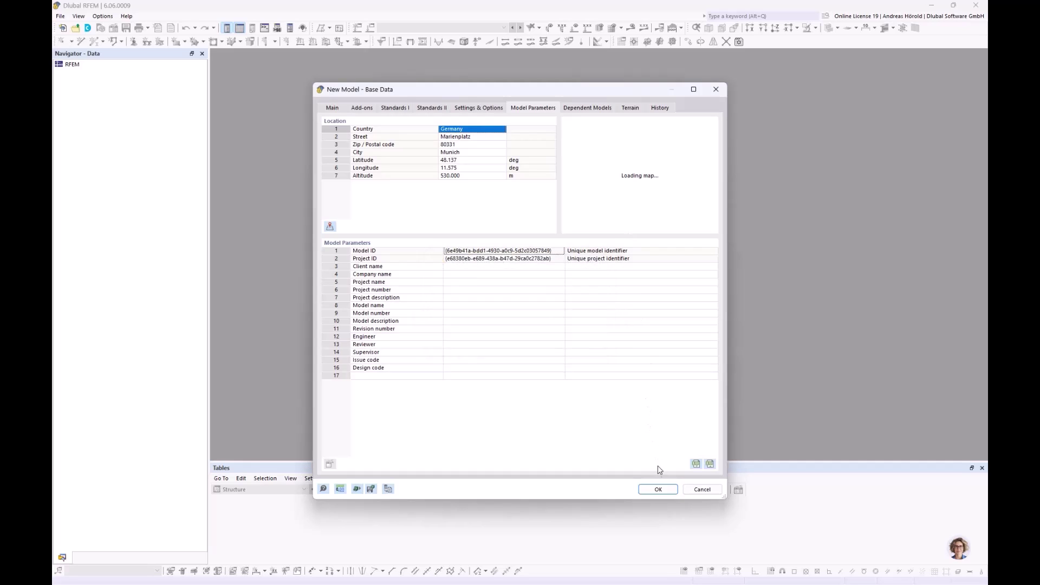
click(658, 491)
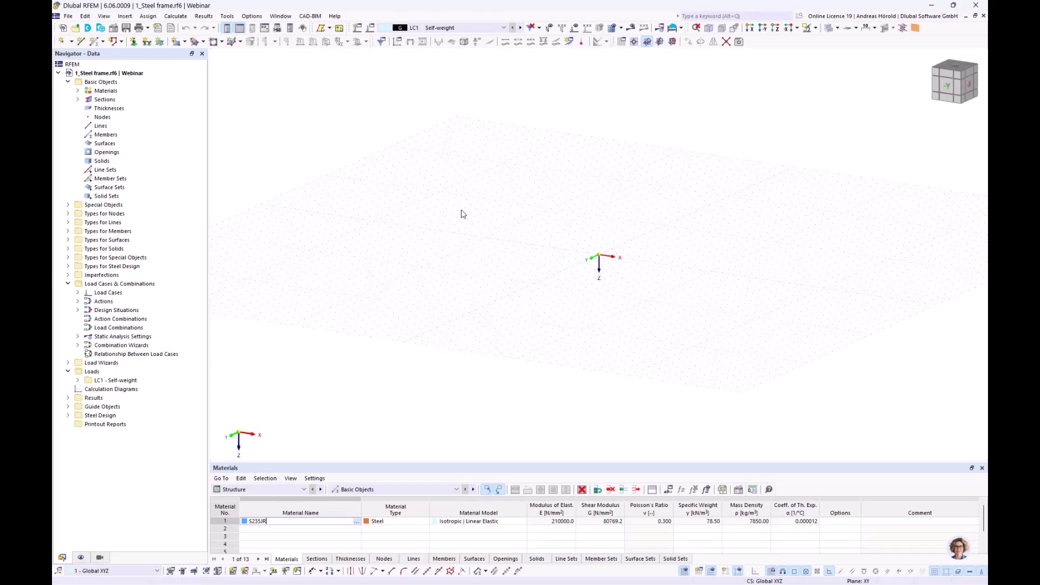
Create a new background layer and load Steel frame.dxf from the Webinar folder into it.
middle_drag(609, 236, 525, 288)
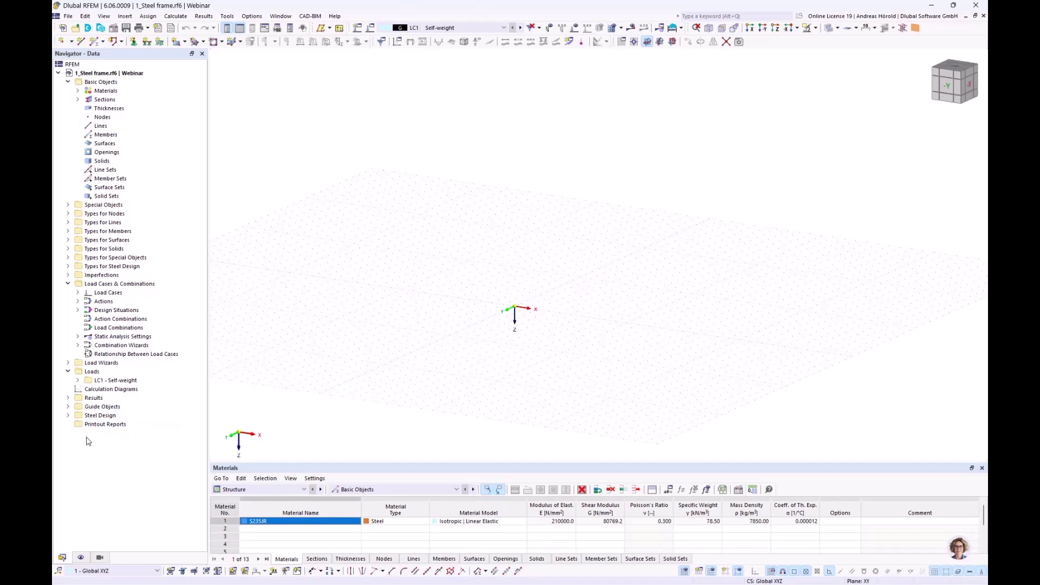
click(67, 407)
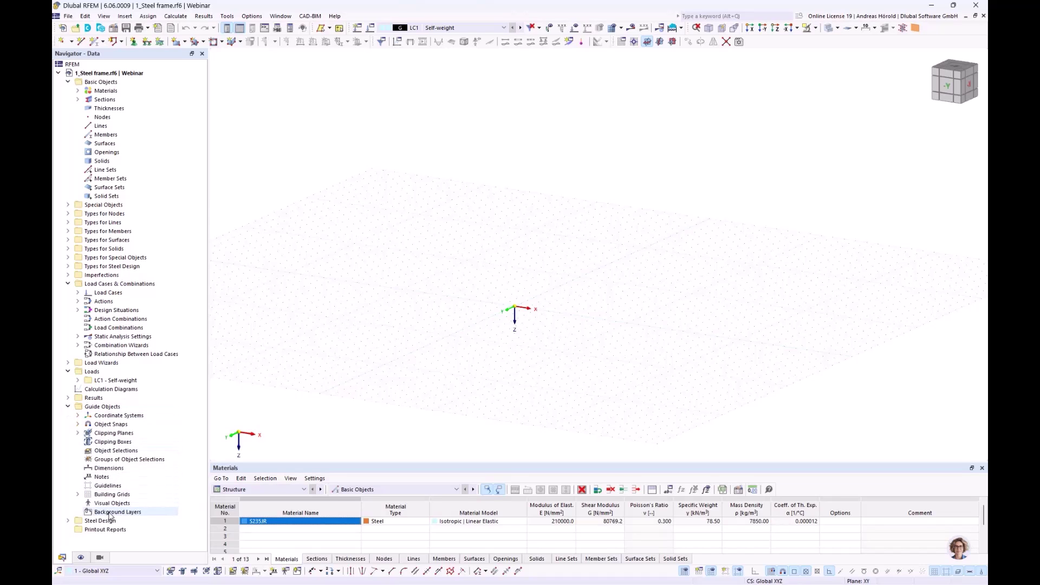
right_click(112, 513)
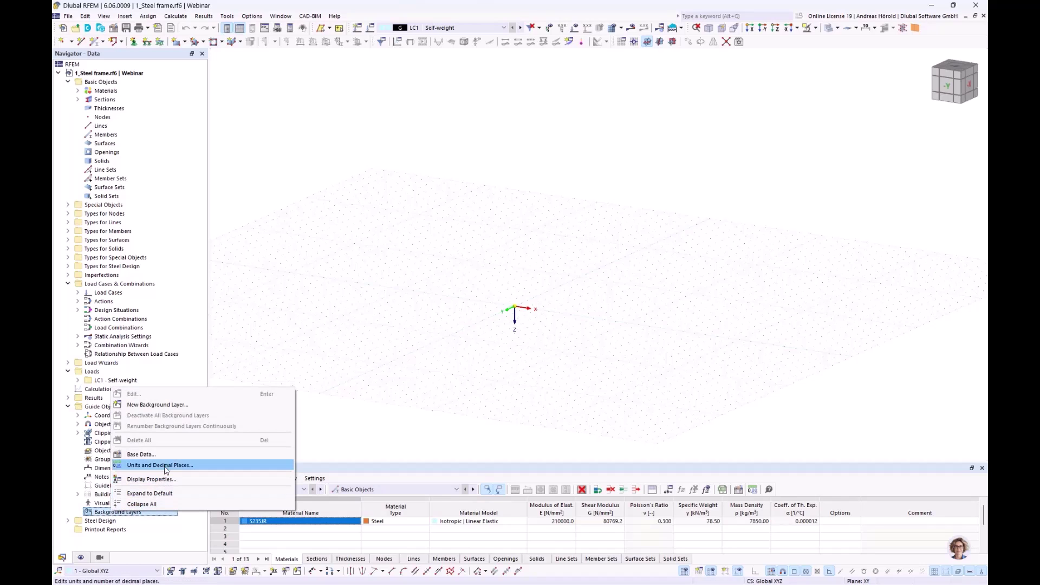
click(162, 408)
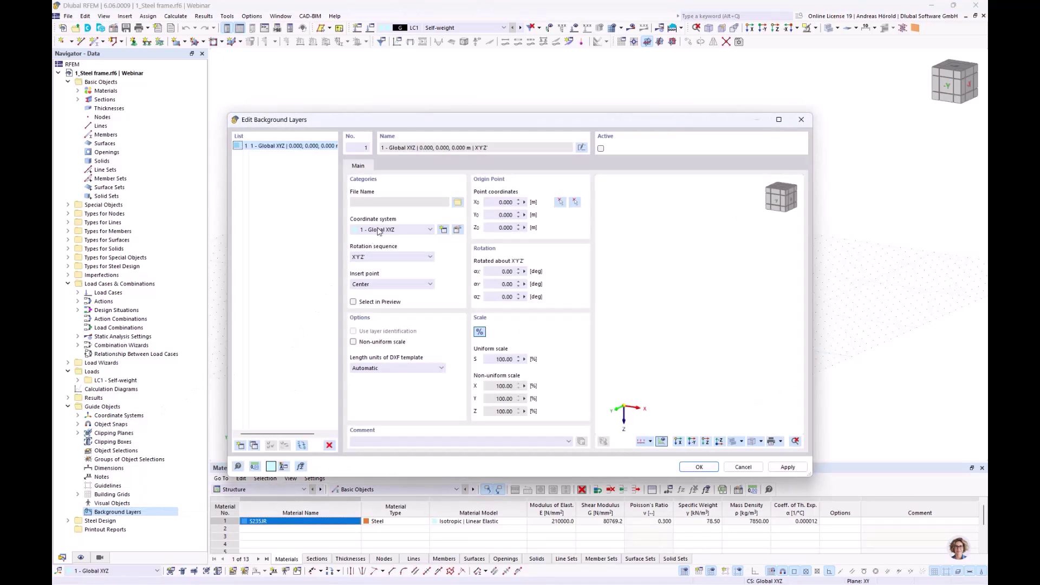
click(456, 202)
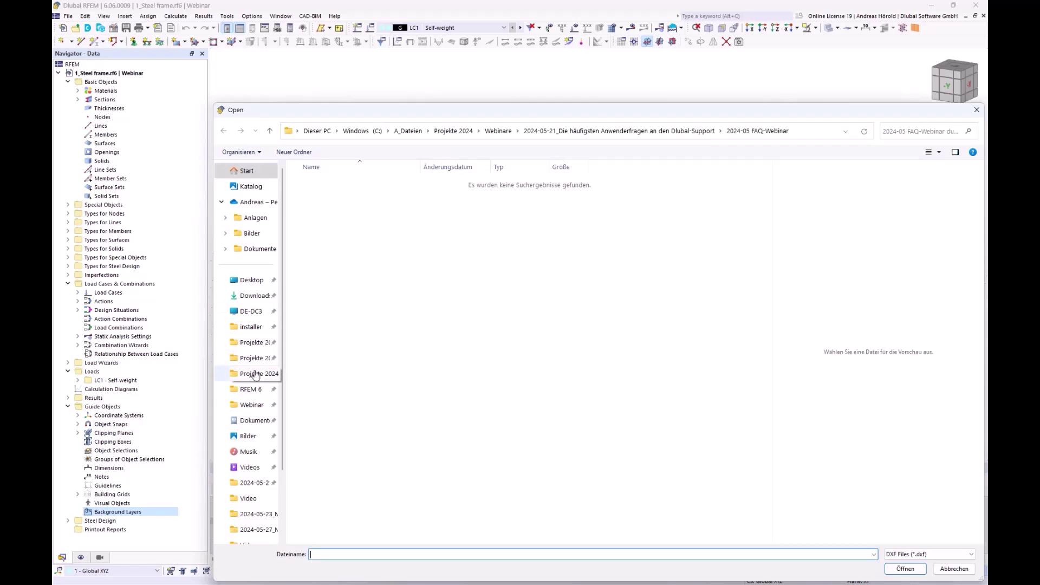
click(252, 405)
click(325, 183)
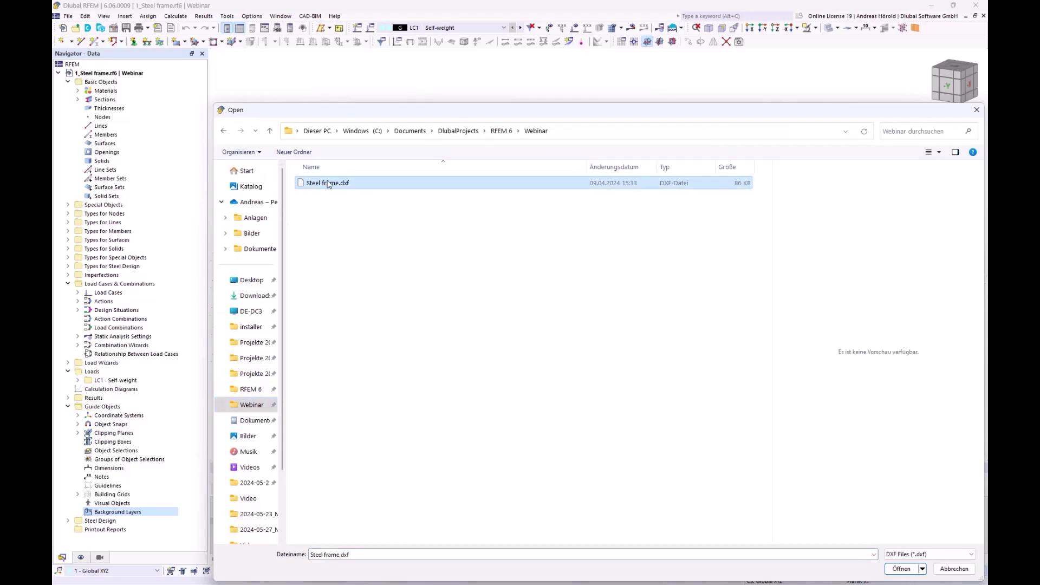
click(902, 569)
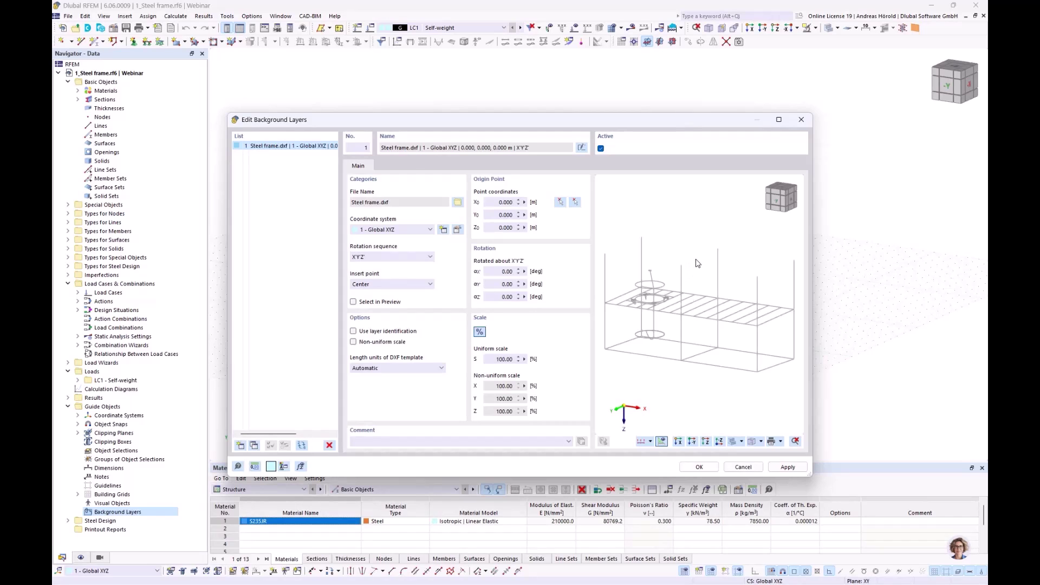
Rotate the DXF background layer 180 degrees about the Y axis and place it in the model.
mouse_move(687, 290)
middle_down()
mouse_move(704, 265)
mouse_move(690, 287)
middle_up()
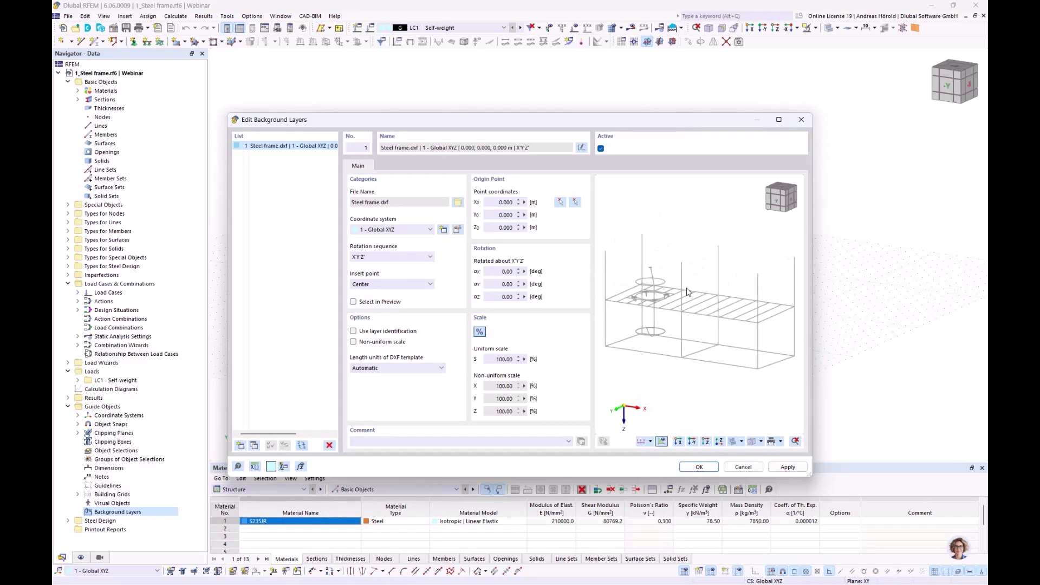
double_click(496, 285)
text(180)
click(498, 297)
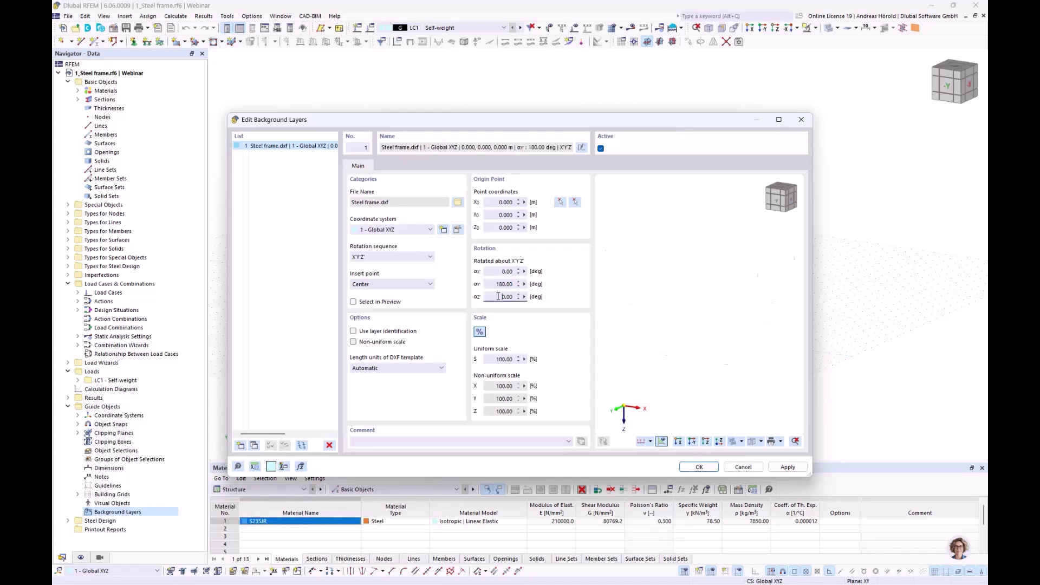
click(699, 467)
scroll(637, 243, up, 3)
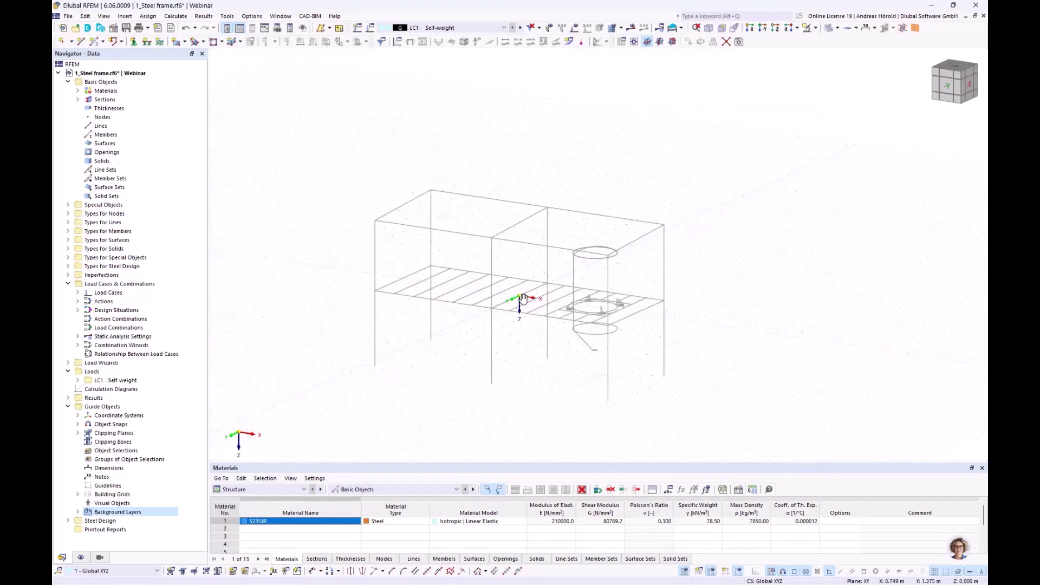
Edit the Steel frame.dxf background layer so its insert point is the foot of the rear left column, placed at the global origin.
scroll(581, 274, up, 4)
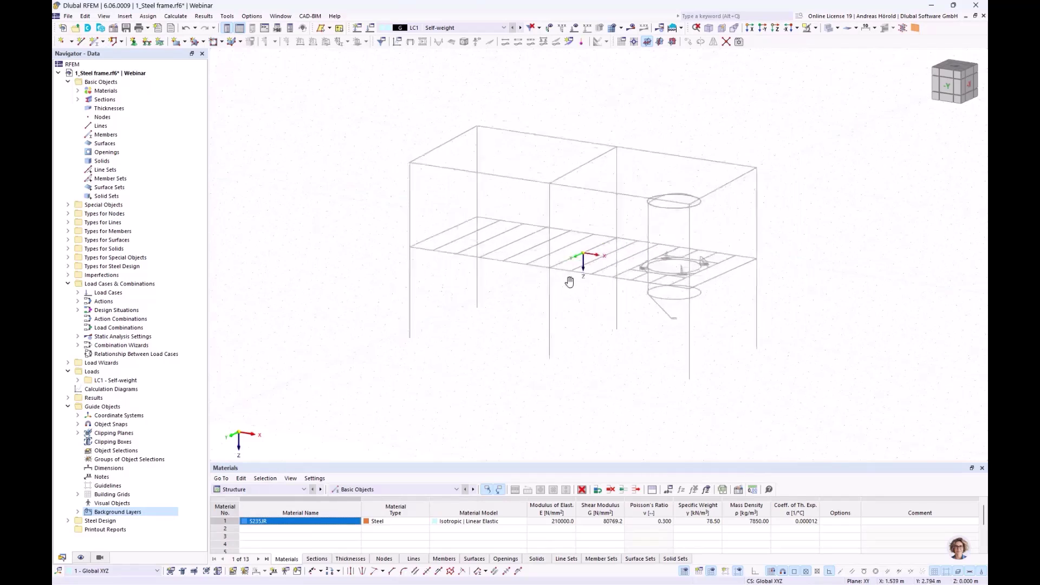
scroll(549, 295, down, 1)
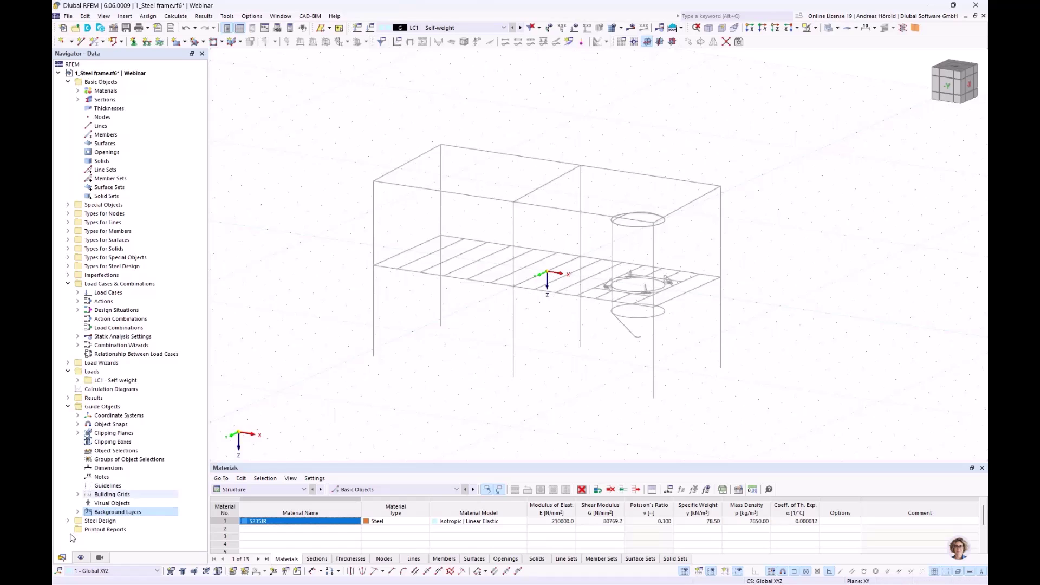
click(79, 512)
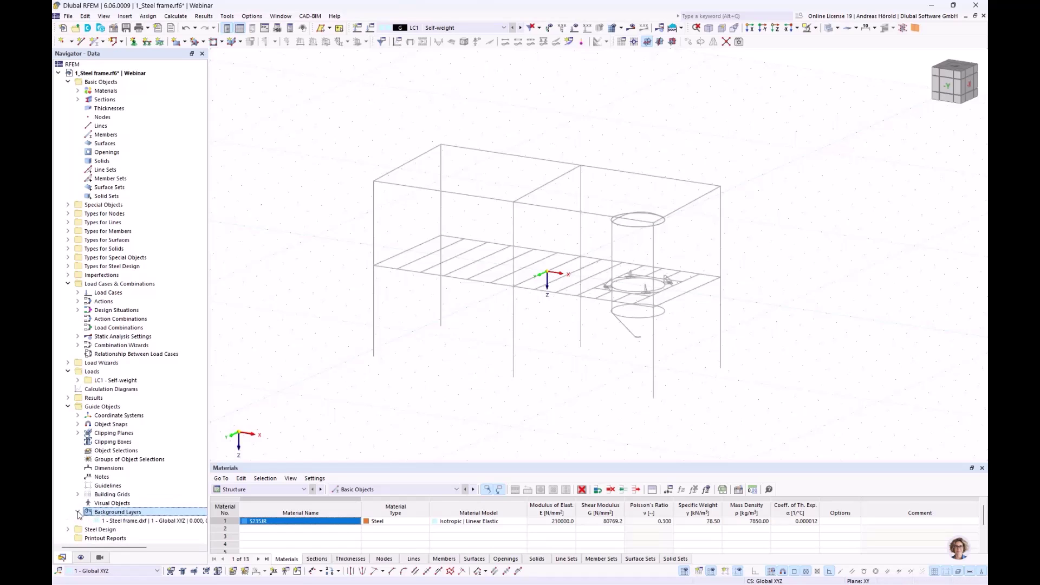
double_click(128, 521)
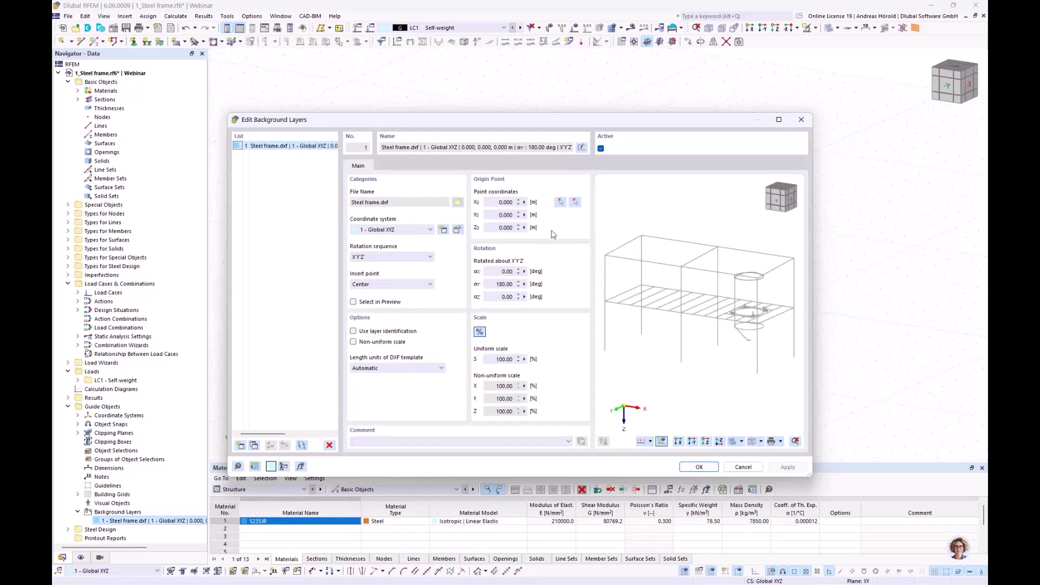
click(574, 204)
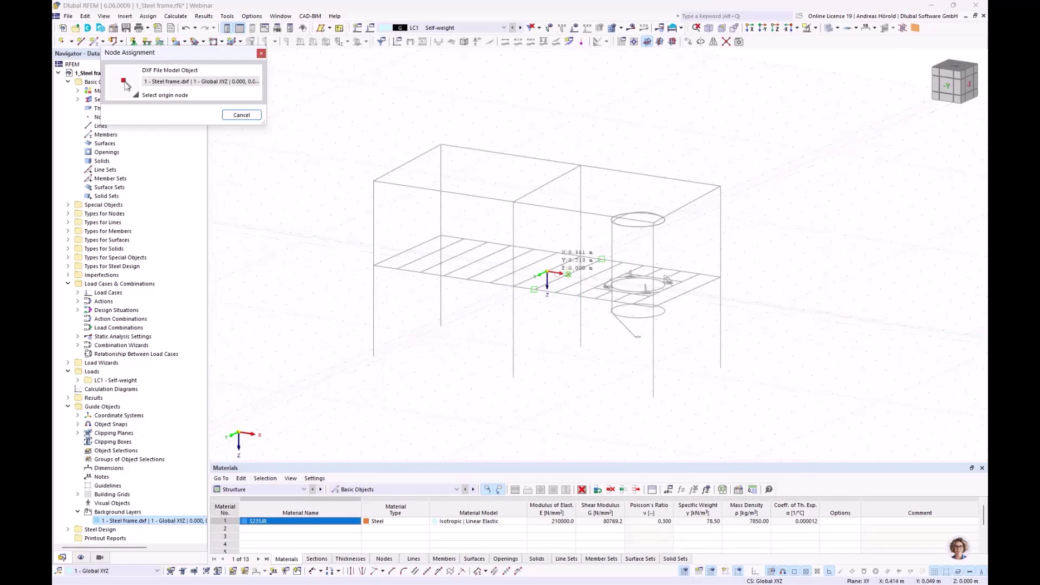
click(547, 272)
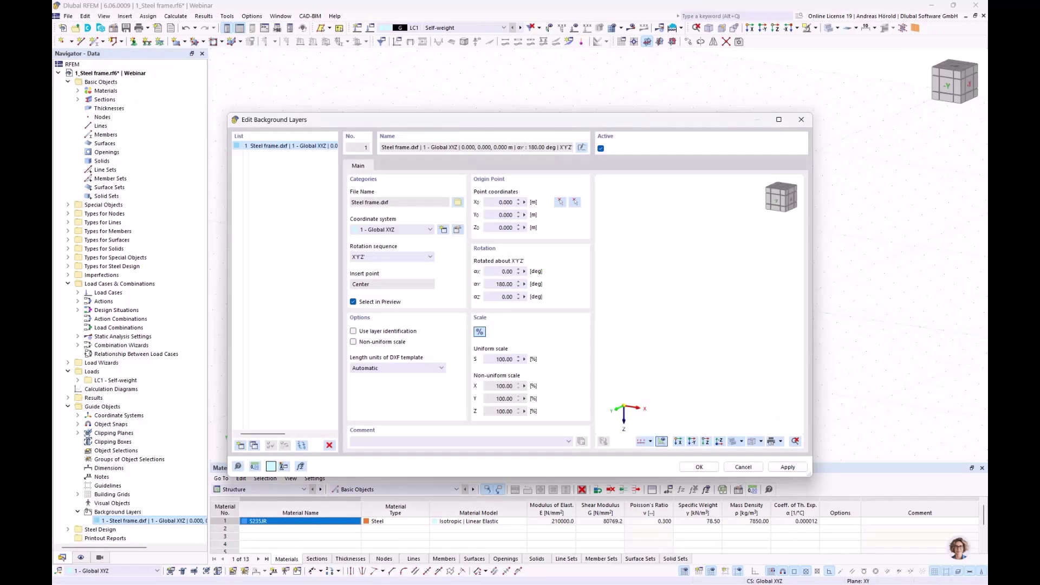
click(698, 467)
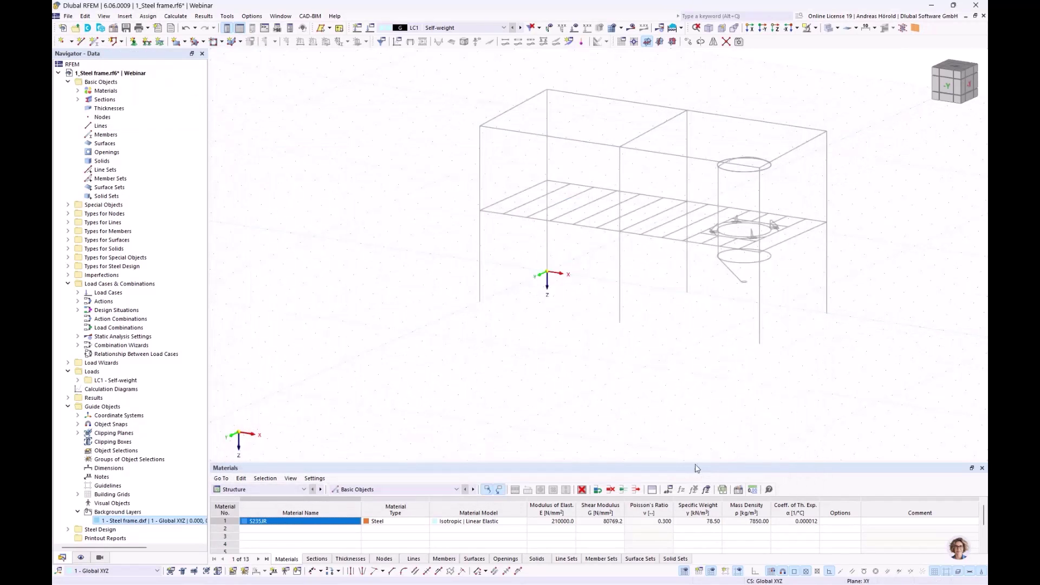
middle_drag(550, 283, 539, 340)
scroll(476, 340, up, 4)
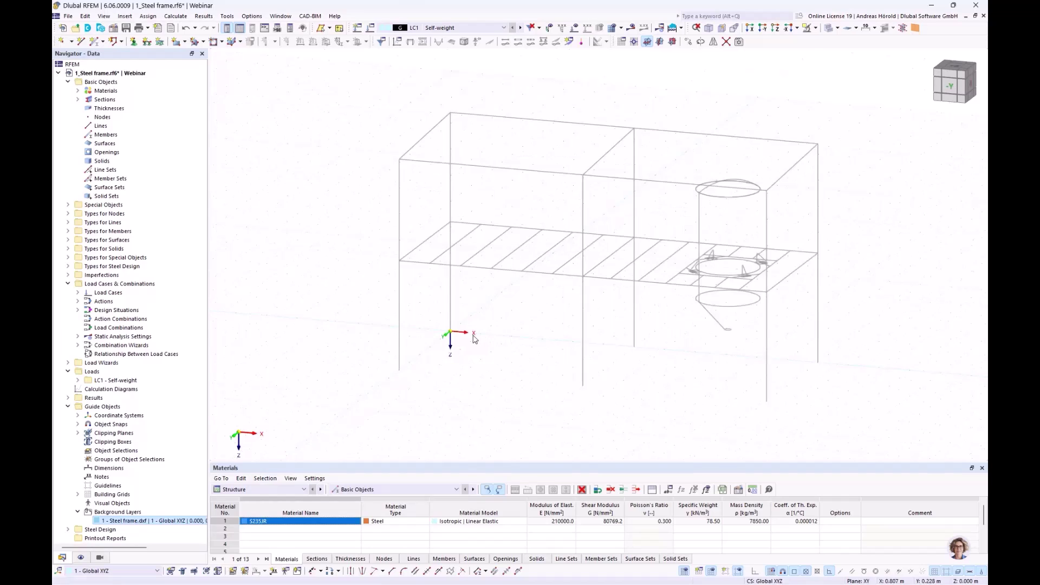
scroll(441, 346, down, 1)
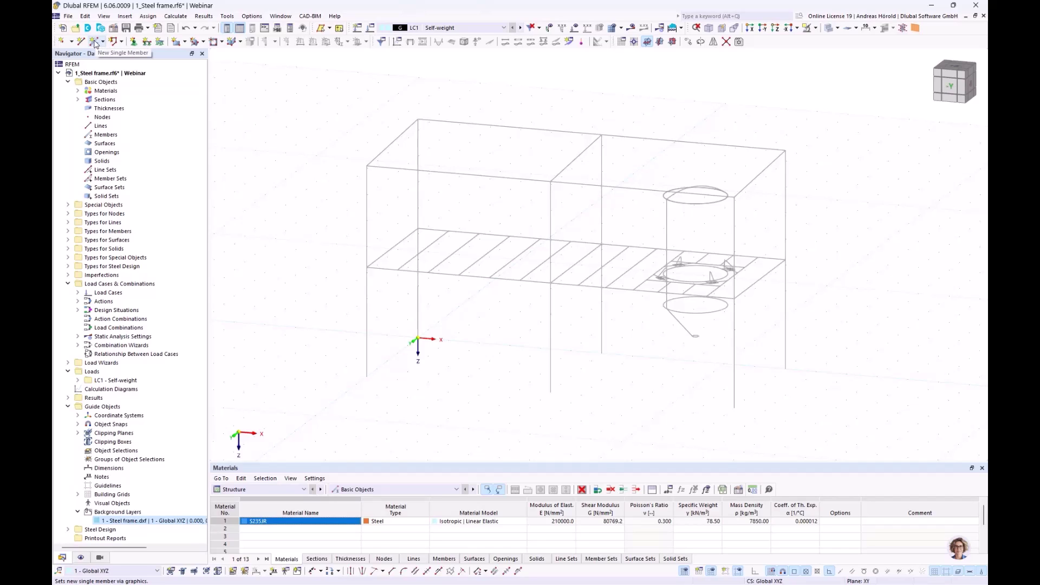
Delete the preset S235JR material from the model.
click(77, 91)
click(136, 100)
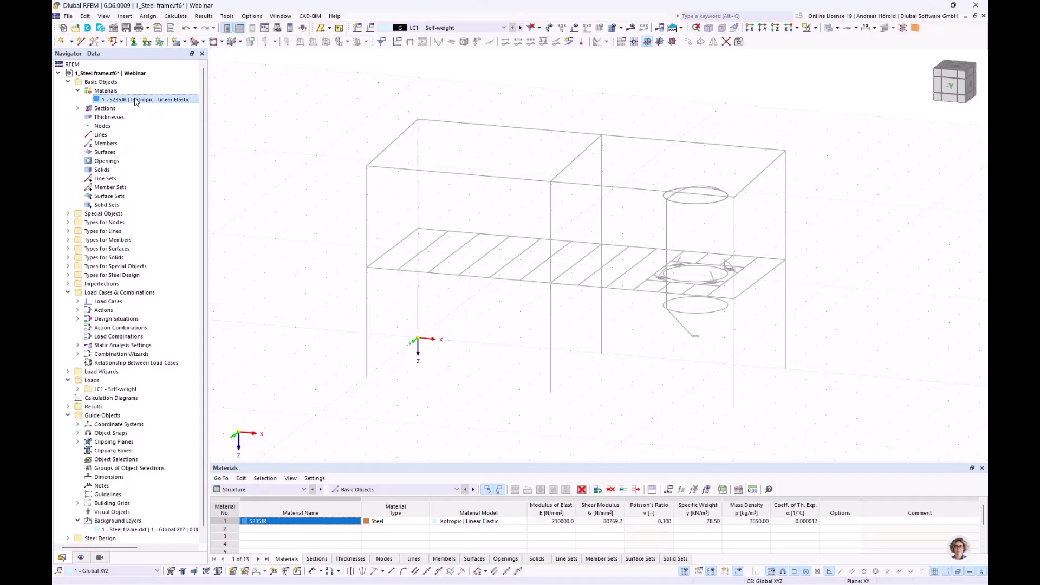
key(Delete)
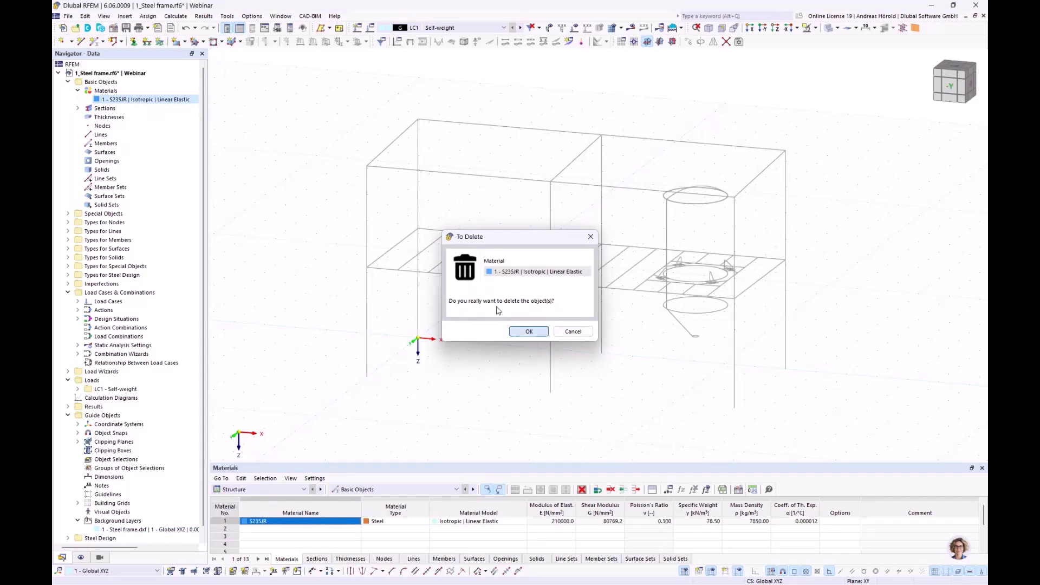
click(536, 331)
Delete both preset sections, HE 240 B and HE 220 A, from the model.
click(78, 99)
click(127, 108)
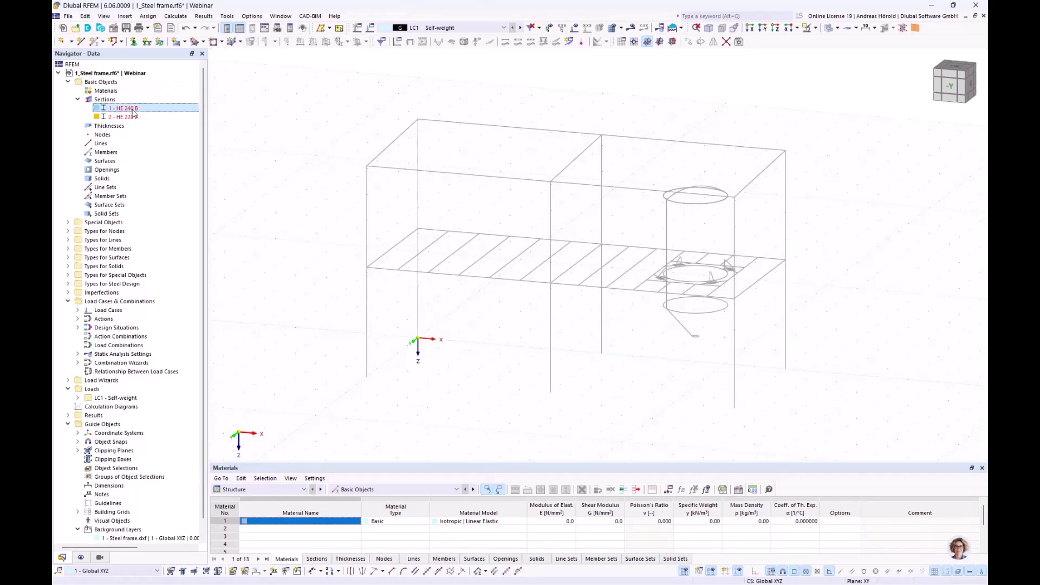
ctrl+click(132, 118)
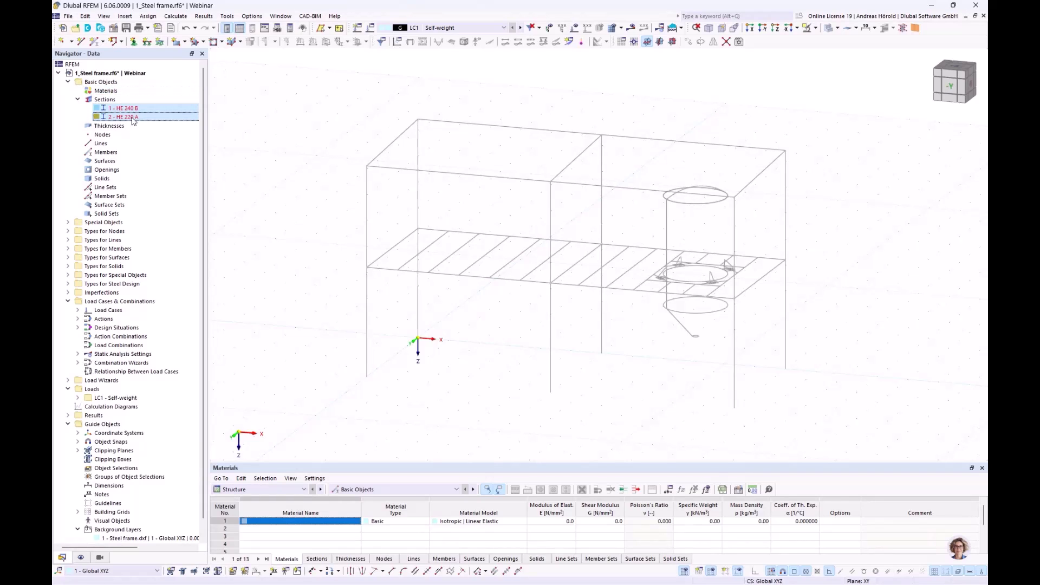
key(Delete)
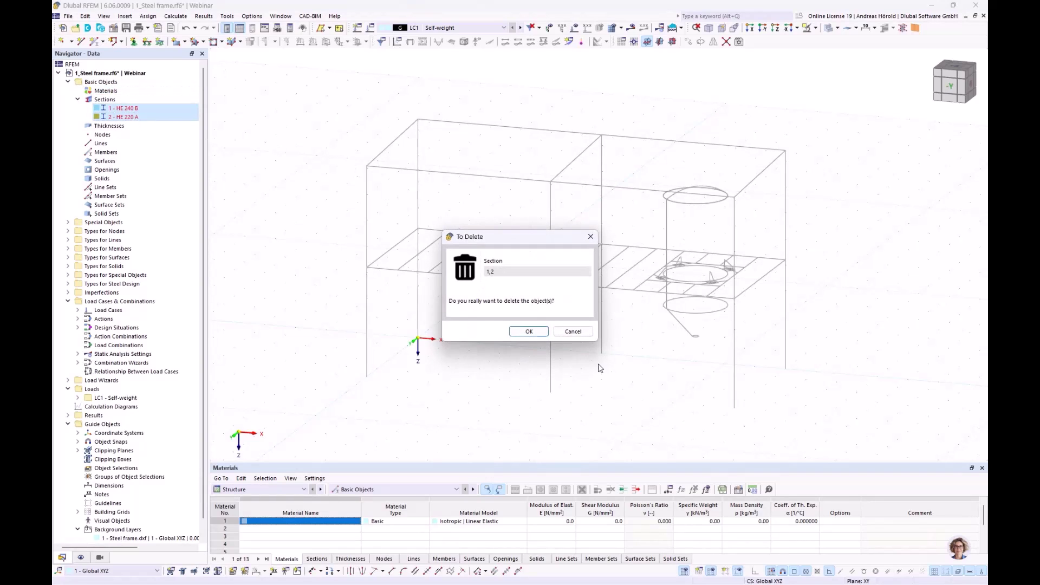
click(528, 330)
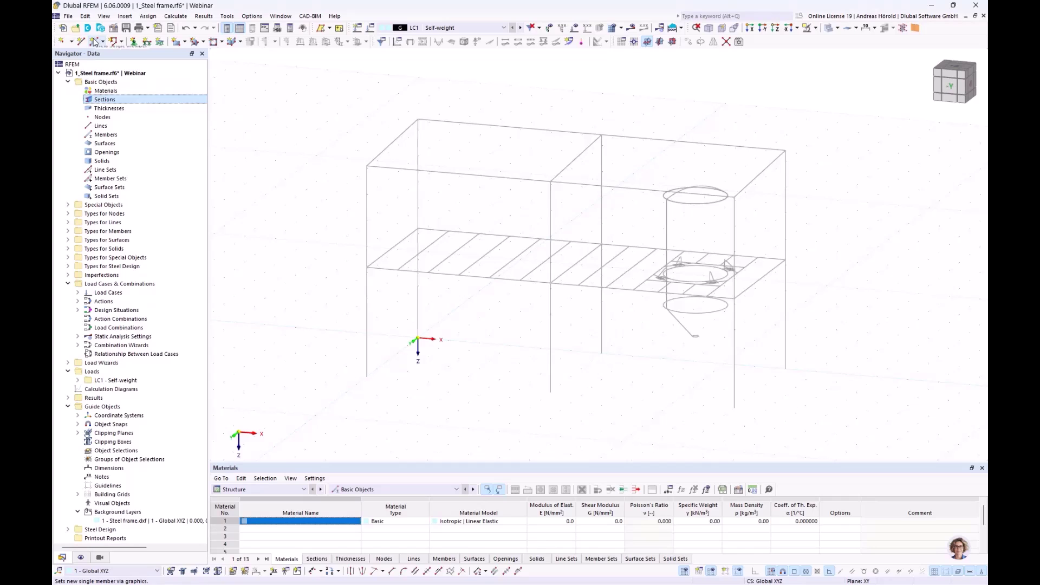
Start a new single member, review the available member types and choose Beam.
click(95, 42)
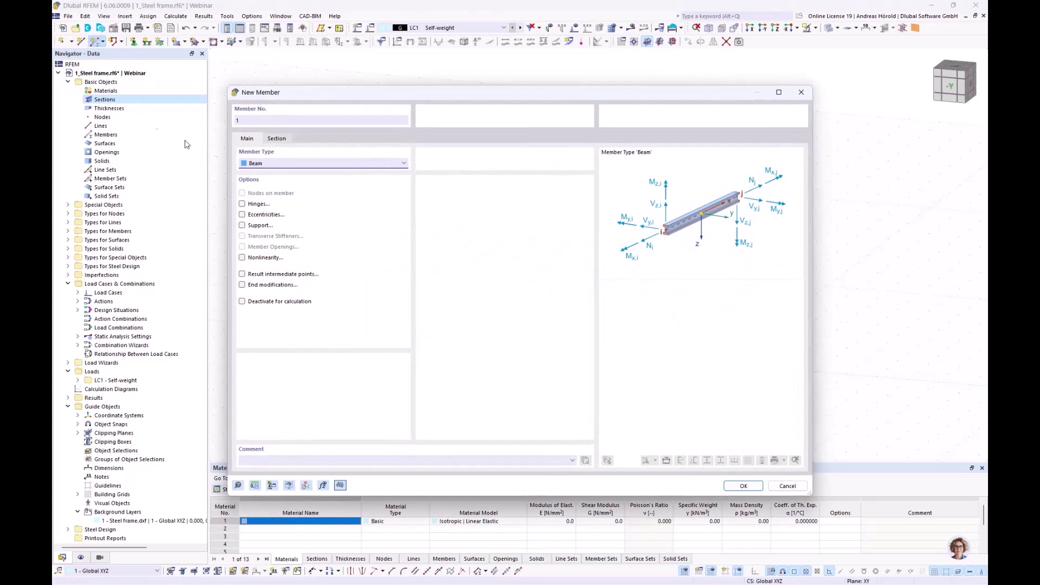
click(302, 163)
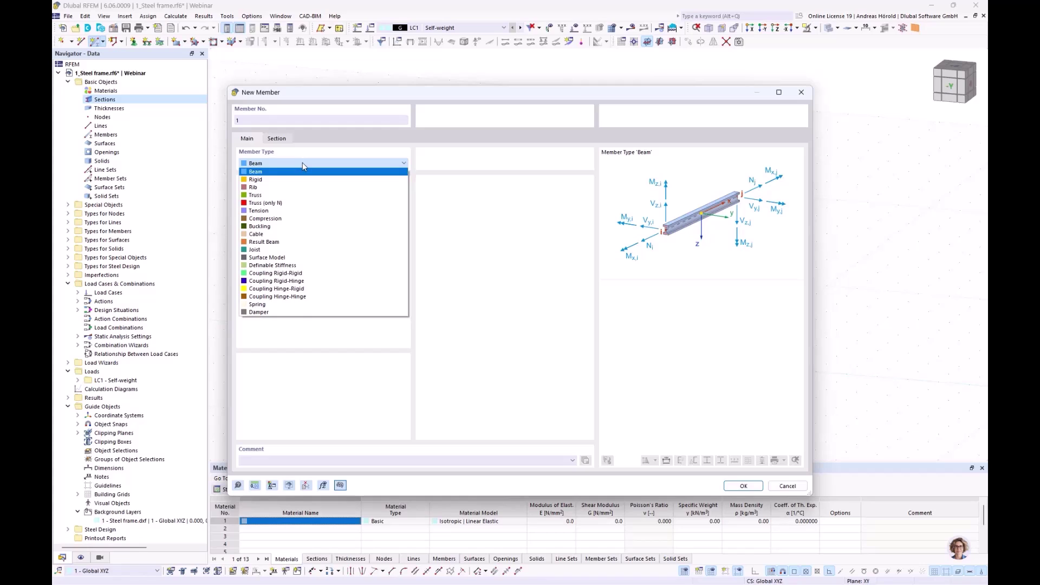
click(302, 164)
click(315, 163)
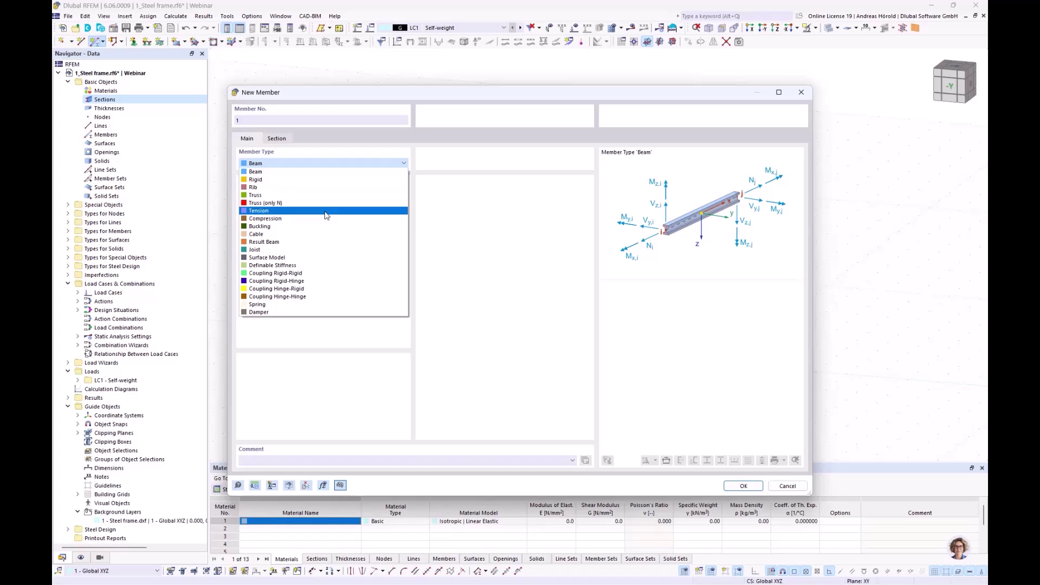
click(309, 172)
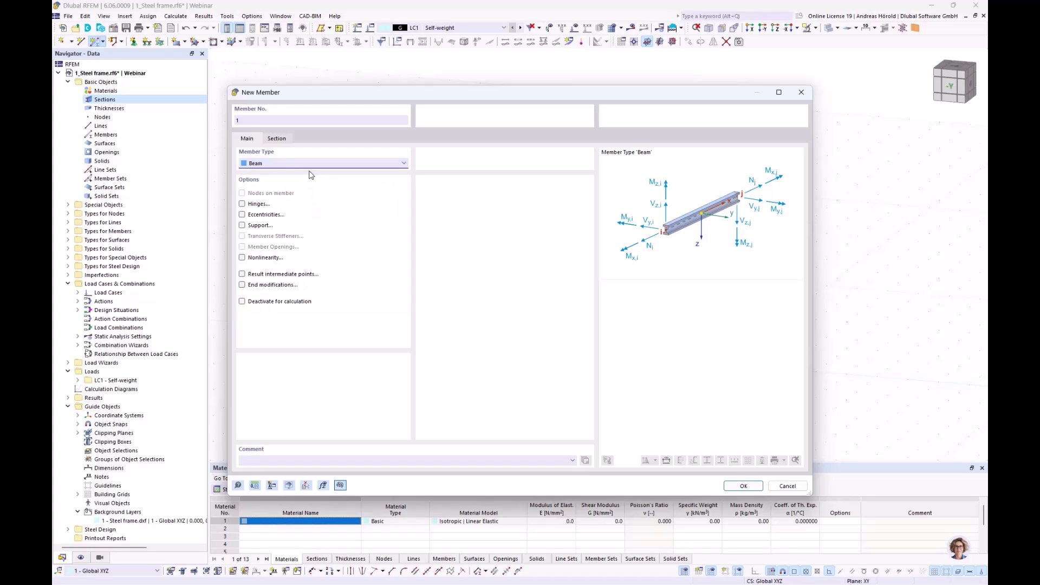
Open the section library to pick a section for the start of the new beam member.
click(276, 139)
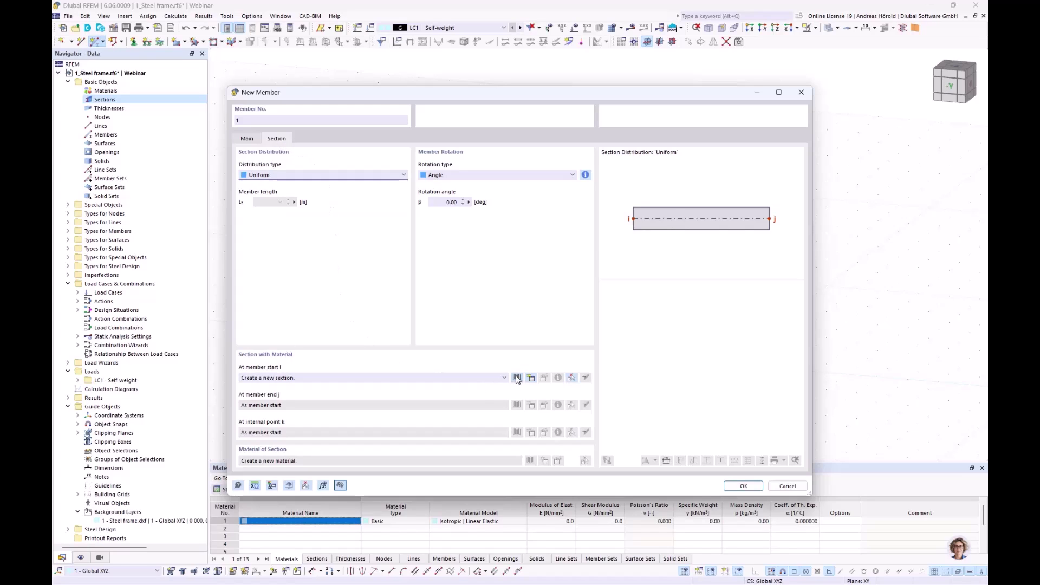
click(517, 378)
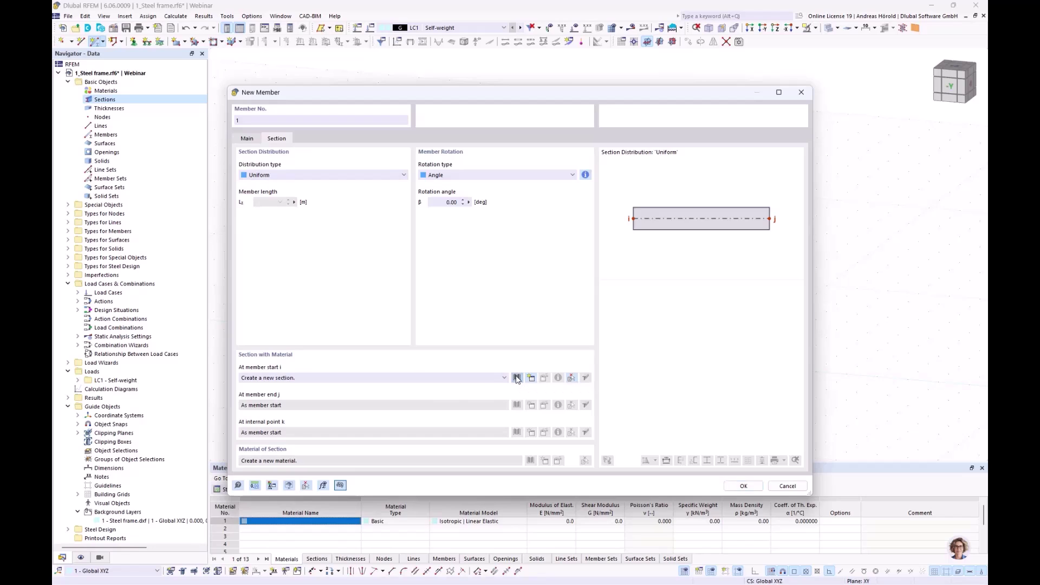